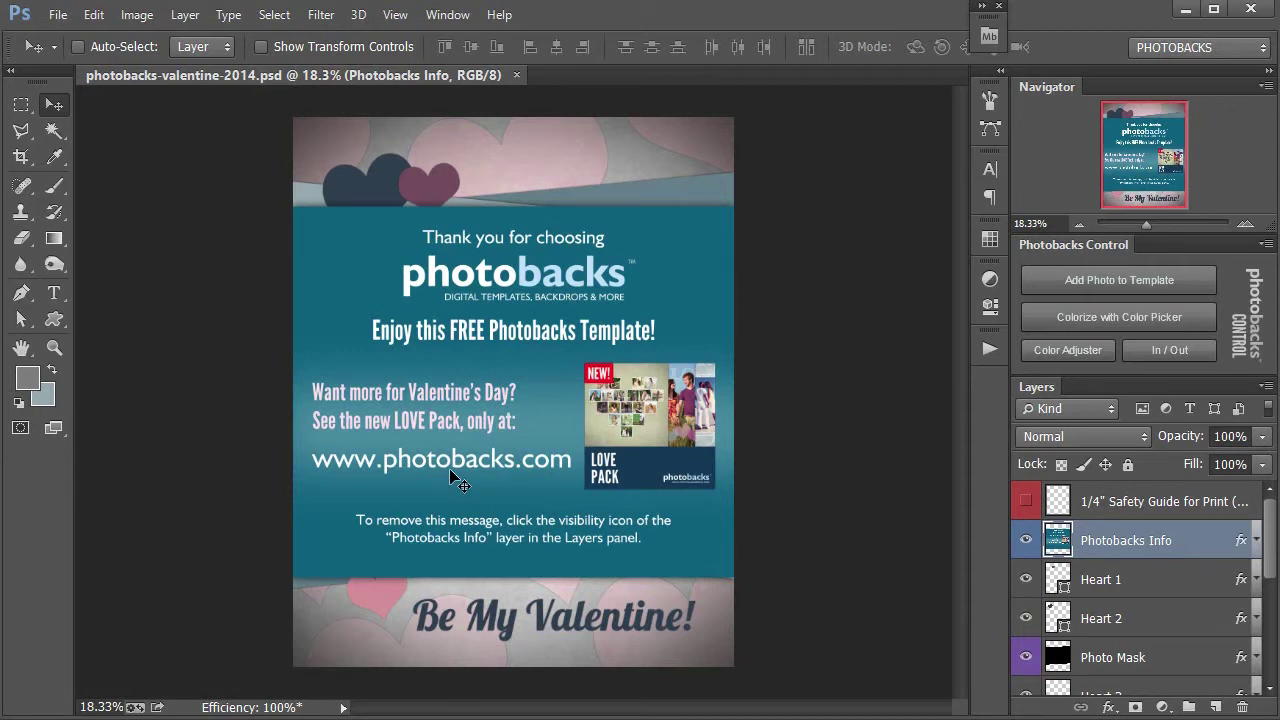
- Hide the Photobacks Info layer and select the Photo Mask layer
left_click(1027, 541)
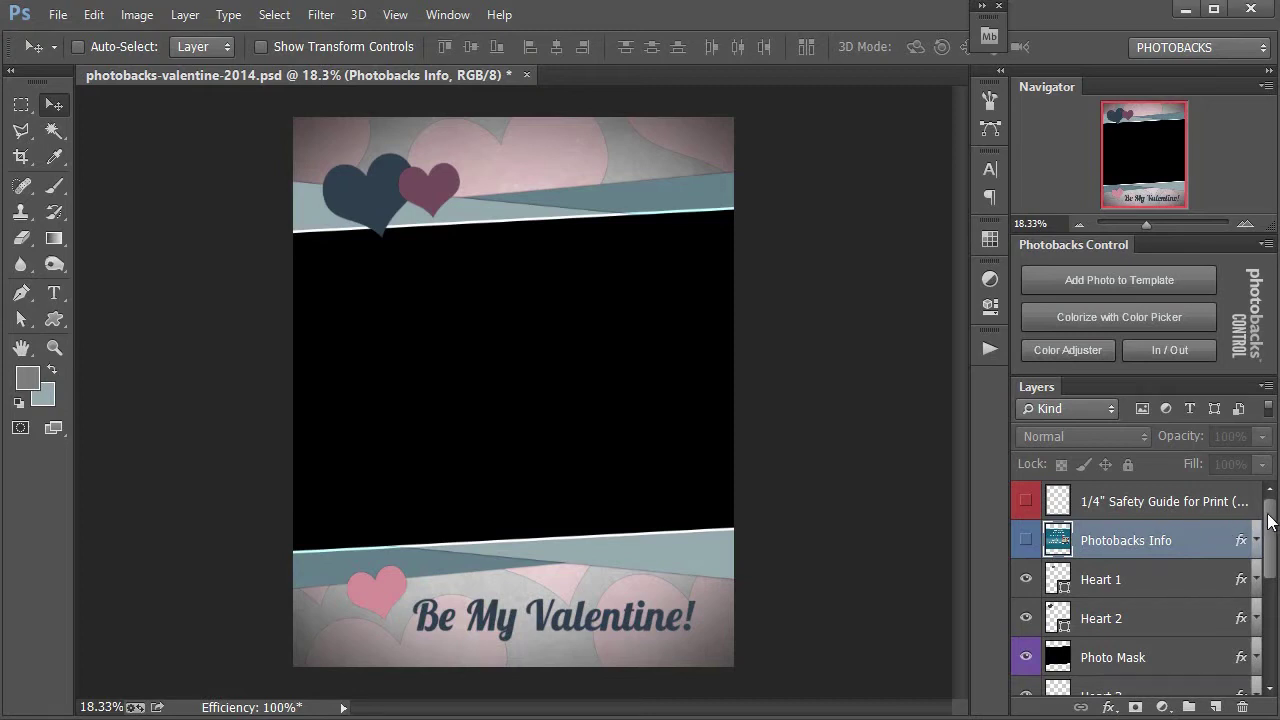
left_click_drag(1268, 524, 1268, 560)
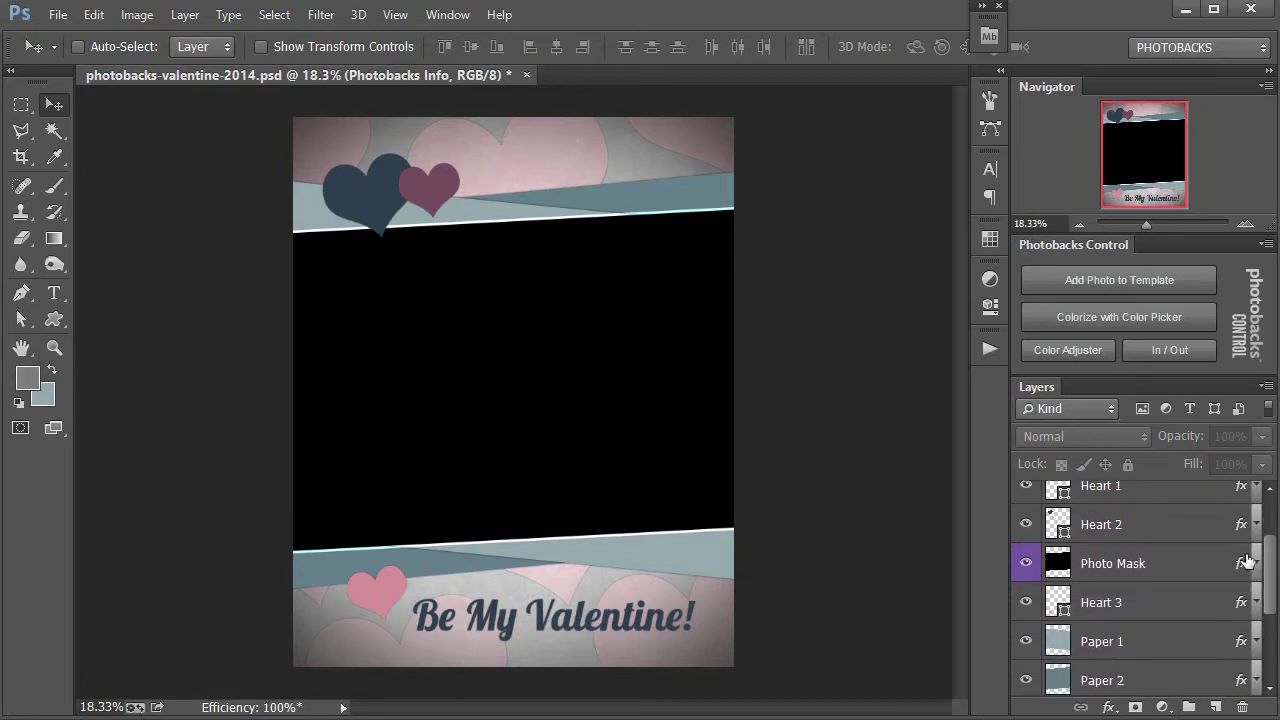
left_click(1127, 566)
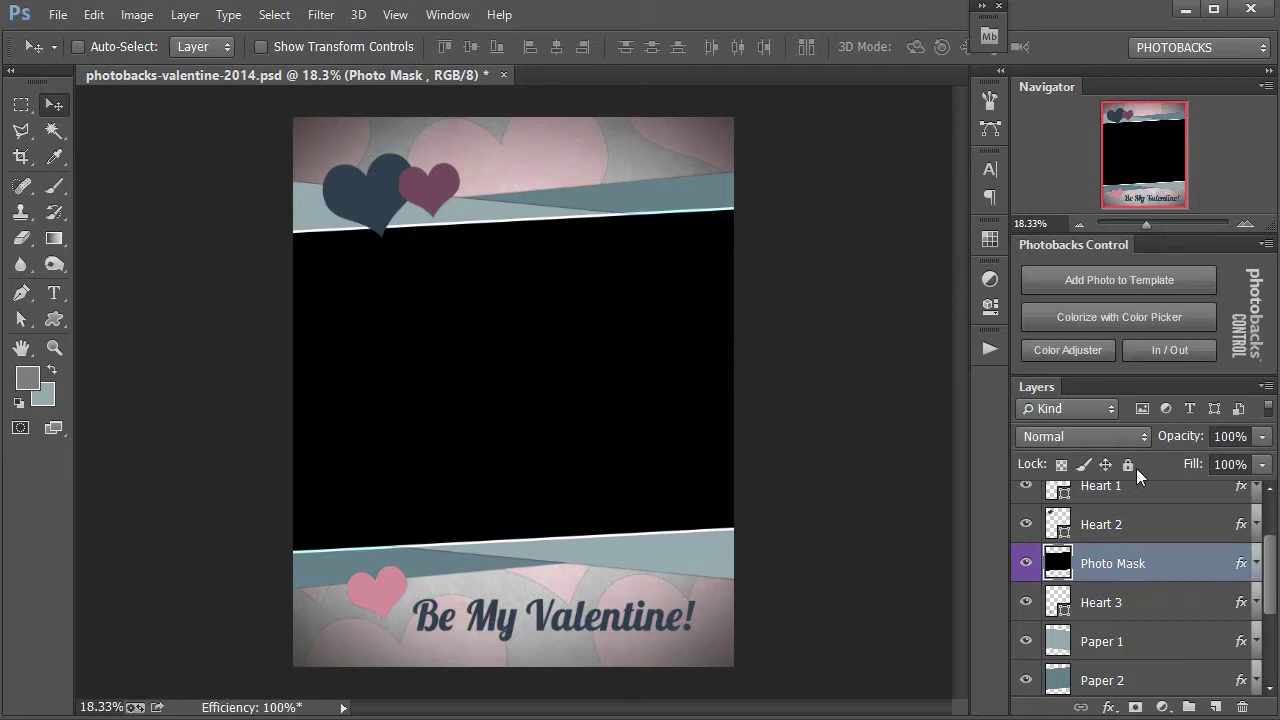
- Place photo-99b.jpg into the template's photo area
left_click(1033, 283)
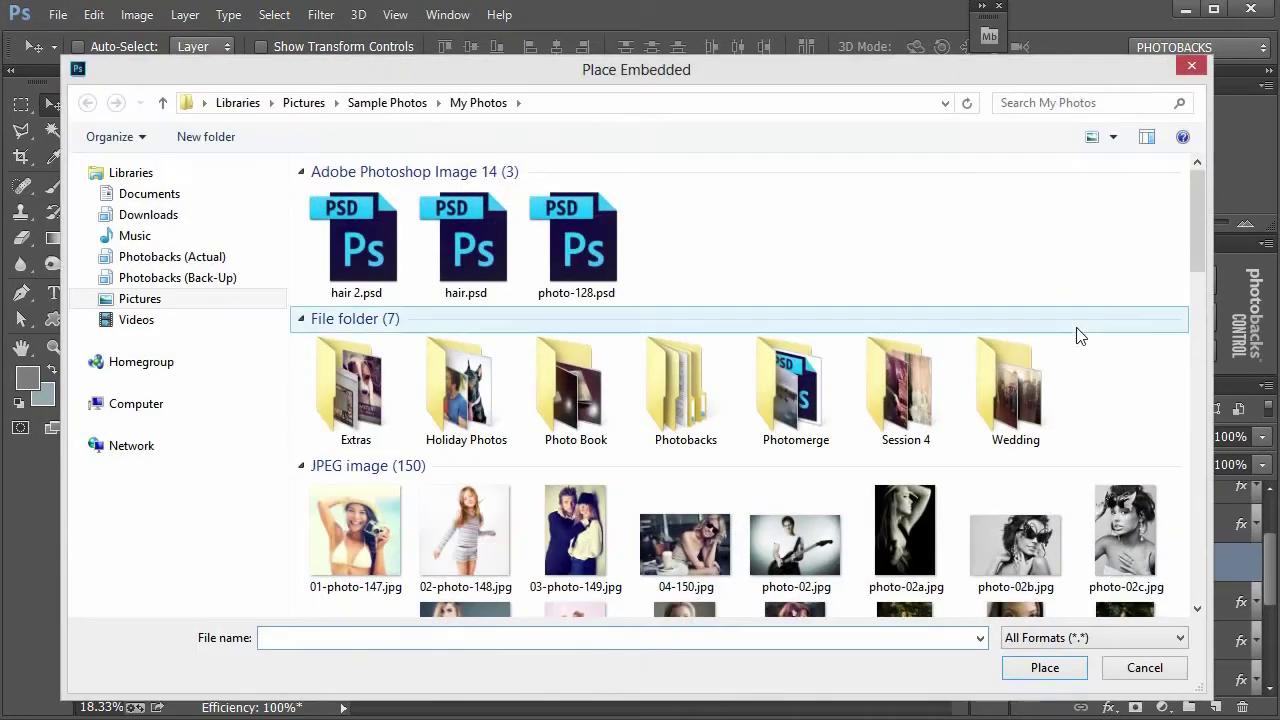
left_click_drag(1197, 200, 1192, 416)
left_click(1038, 431)
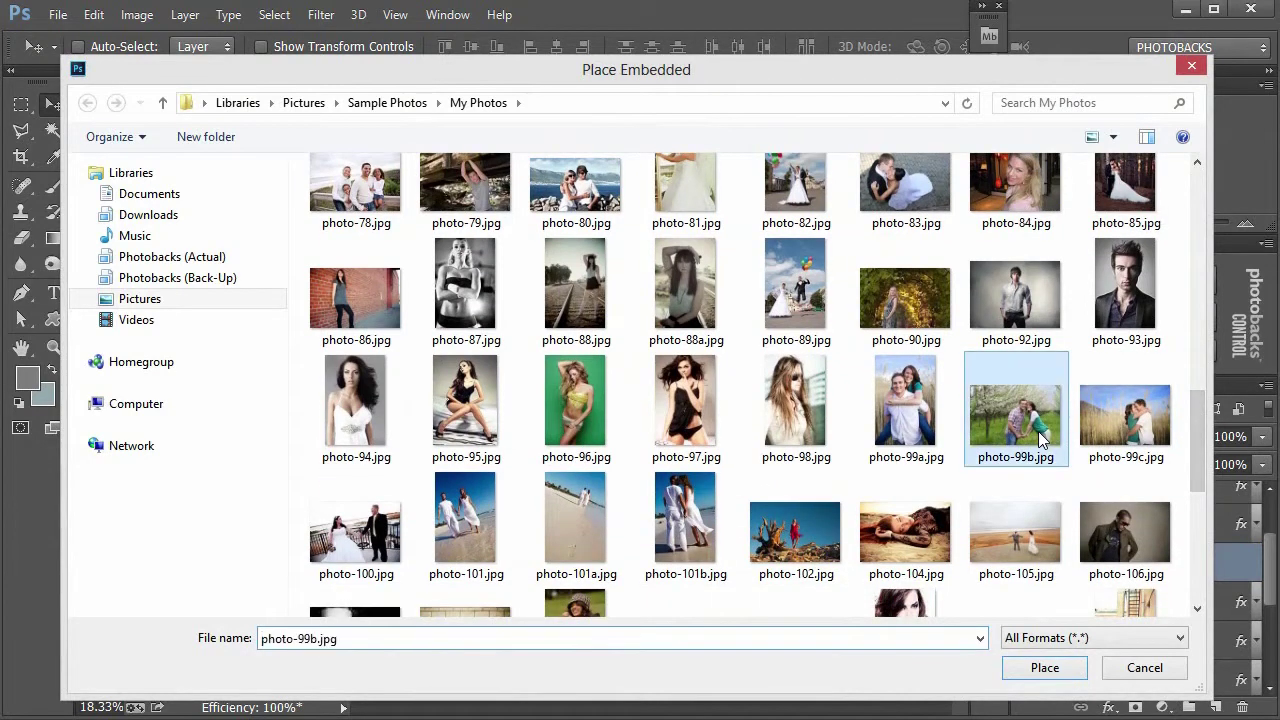
double_click(1038, 431)
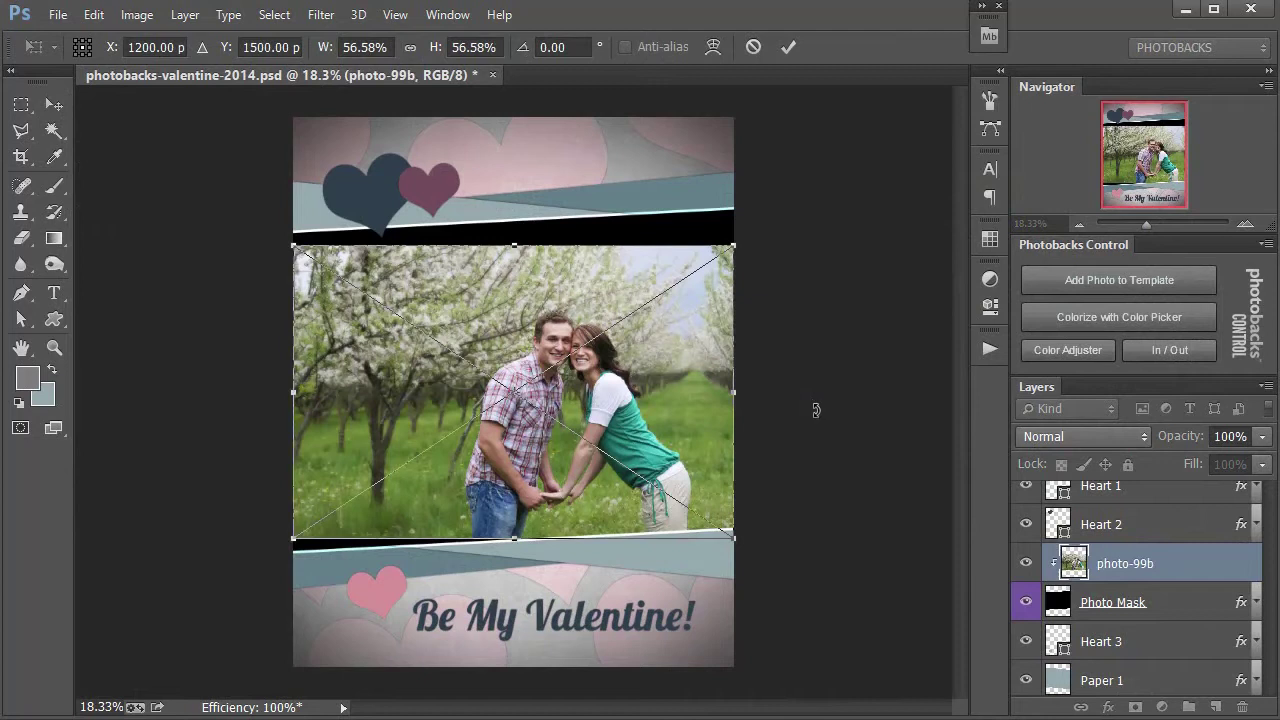
- Enlarge photo-99b to about 77% to fill the frame and nudge it into position
left_click_drag(733, 246, 817, 200)
left_click_drag(729, 337, 655, 306)
left_click_drag(663, 352, 646, 357)
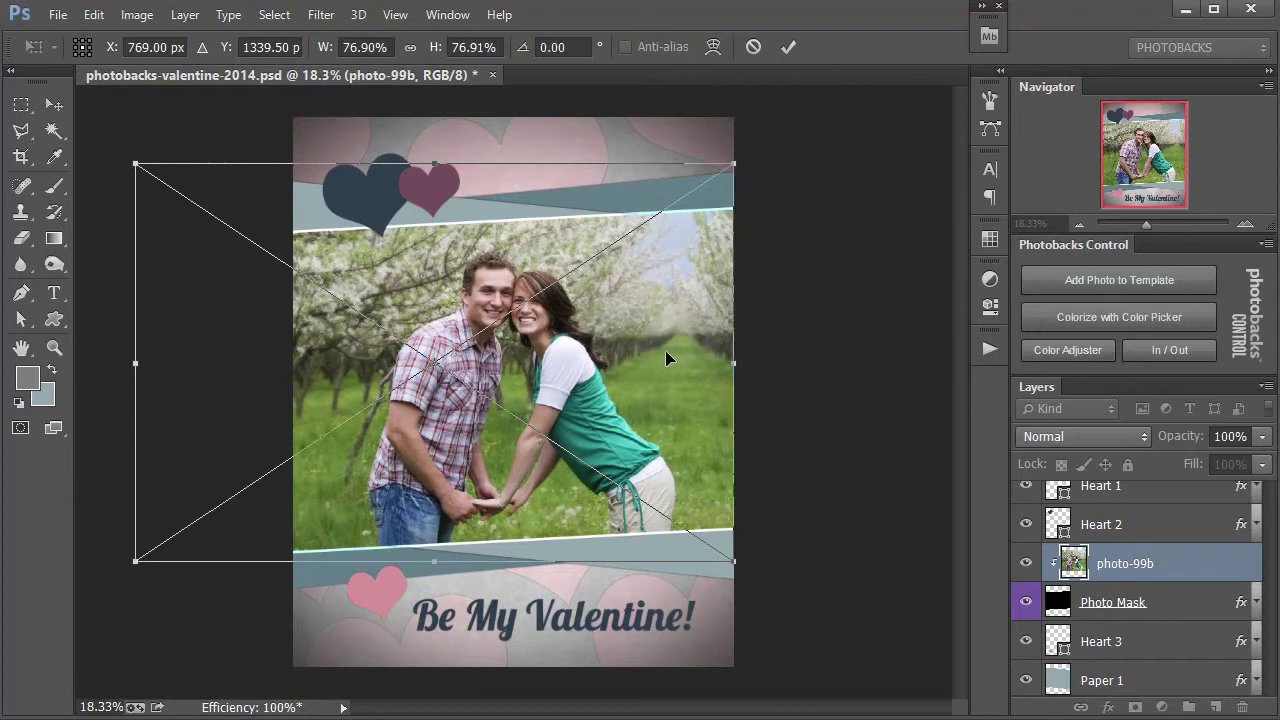
key("Return")
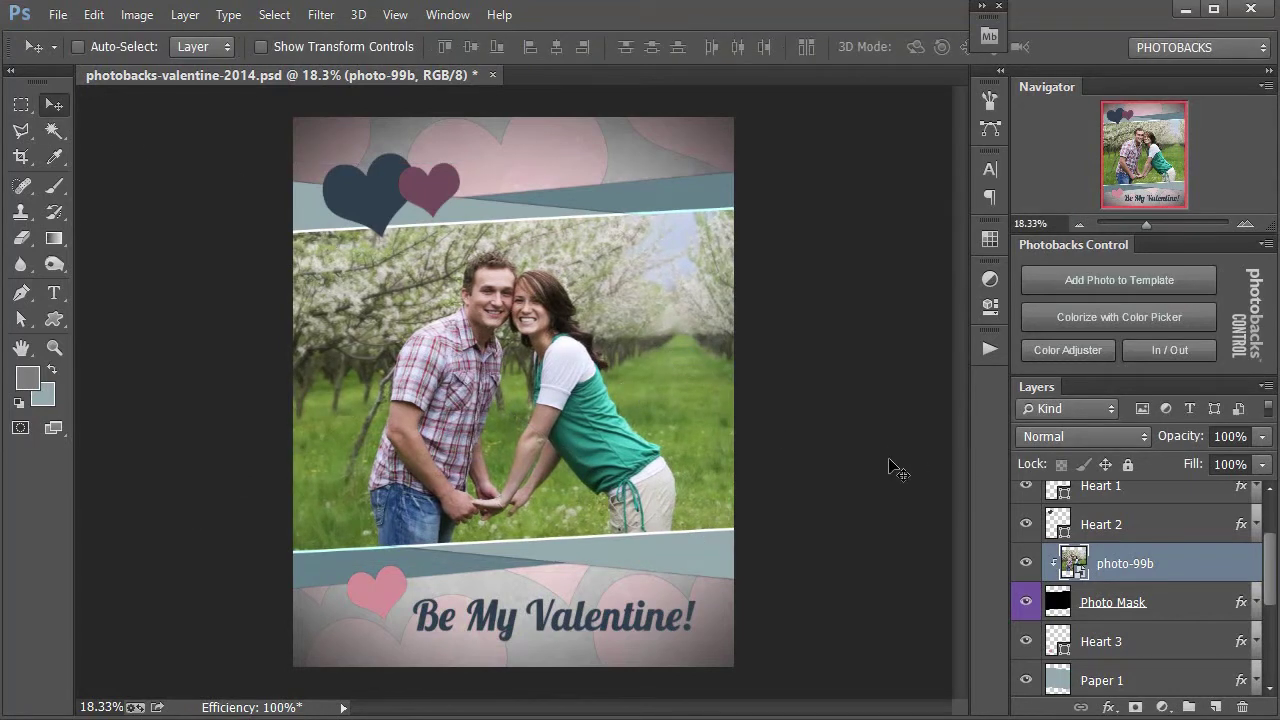
key("shift+Right")
key("shift+Right")
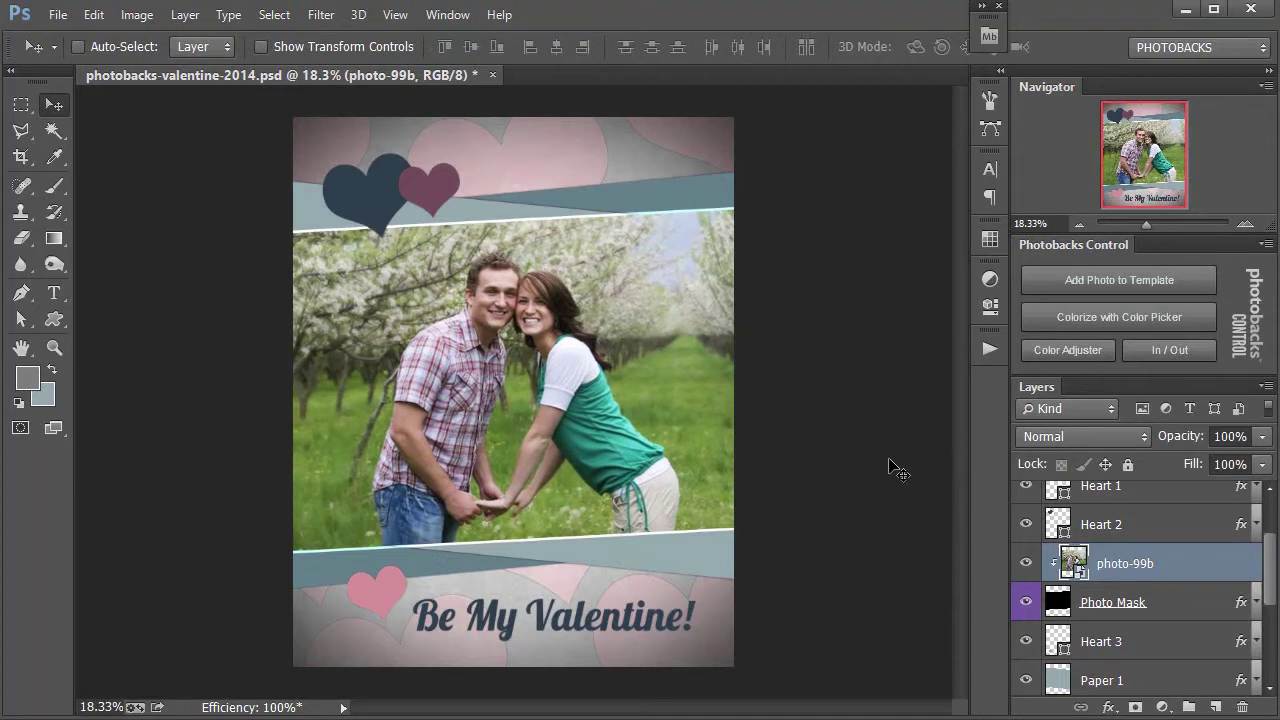
key("shift+Left")
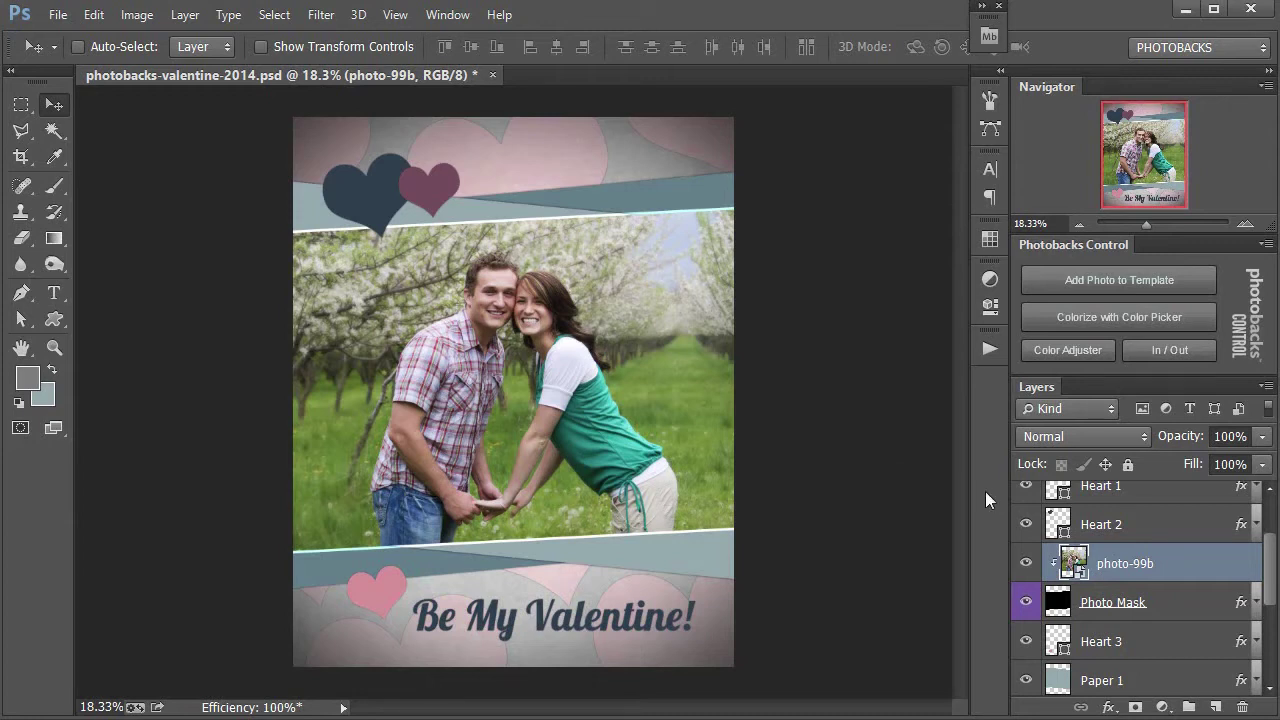
- Select the Background layer and add a Colorize with Color Picker fill
scroll(1120, 530, "down", 5)
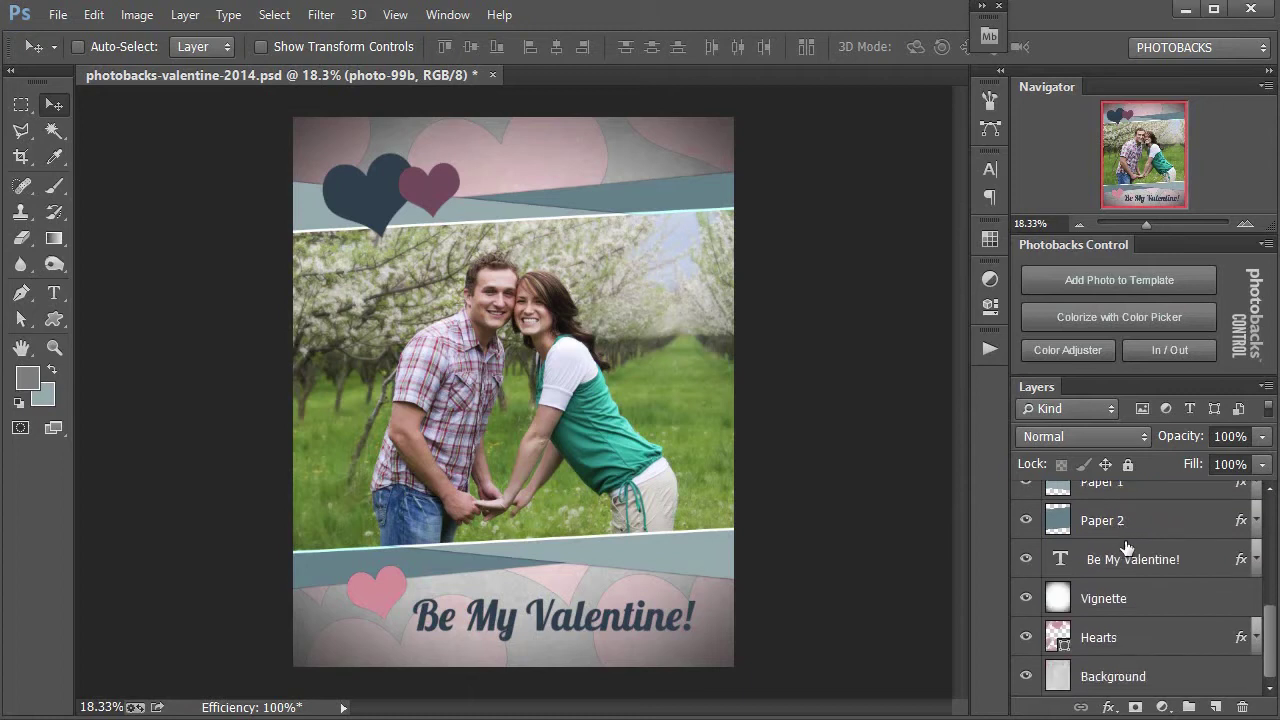
left_click(1107, 680)
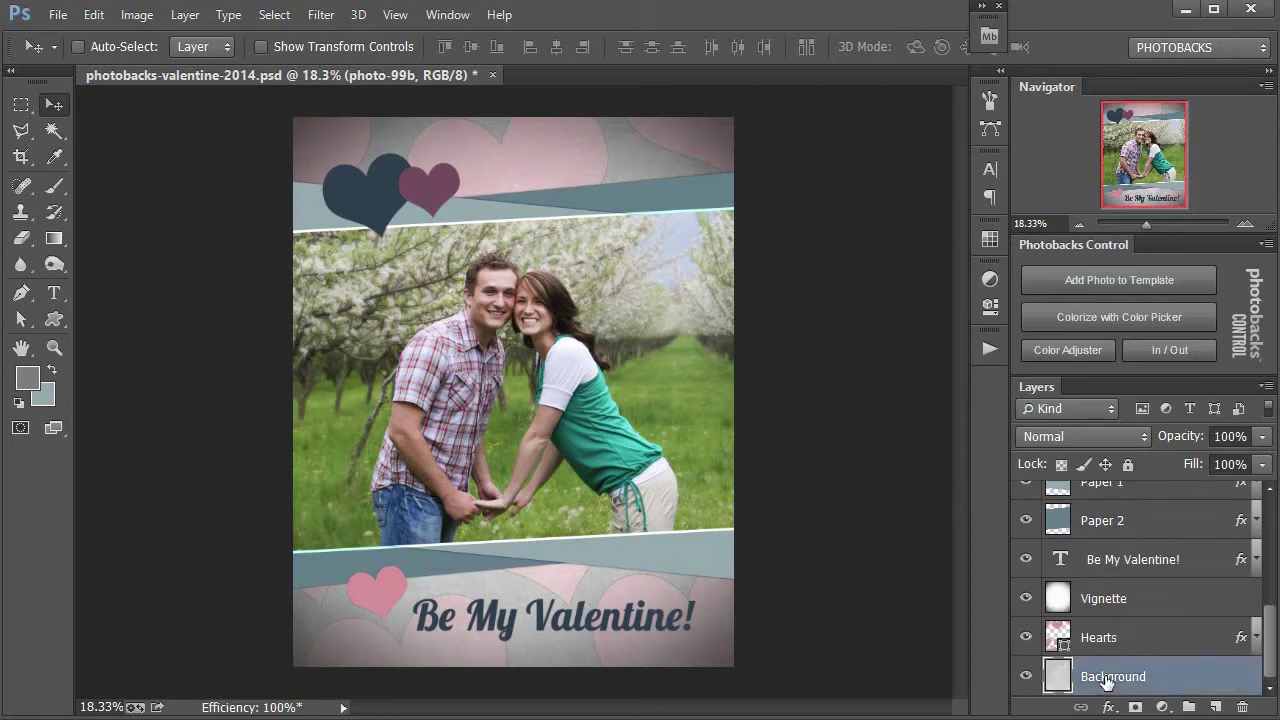
left_click(1037, 320)
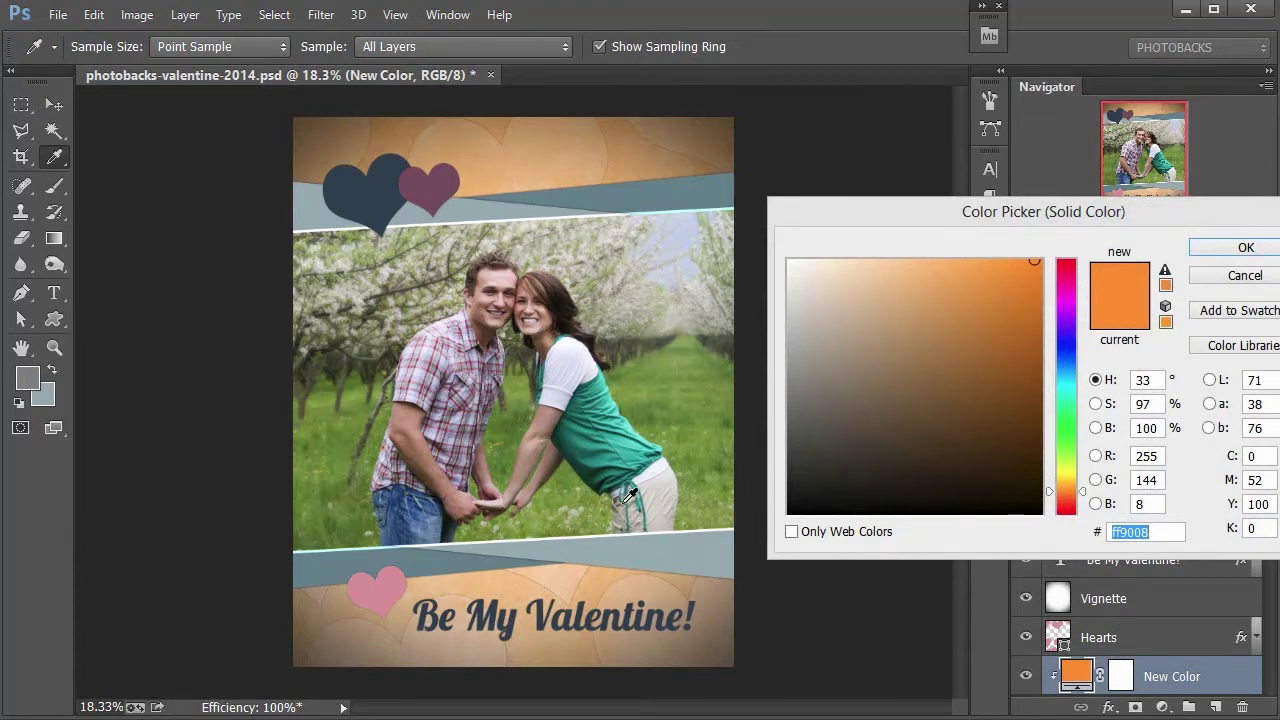
- Sample the shirt's teal until the colour is 4bc9c4 and confirm it
left_click(630, 440)
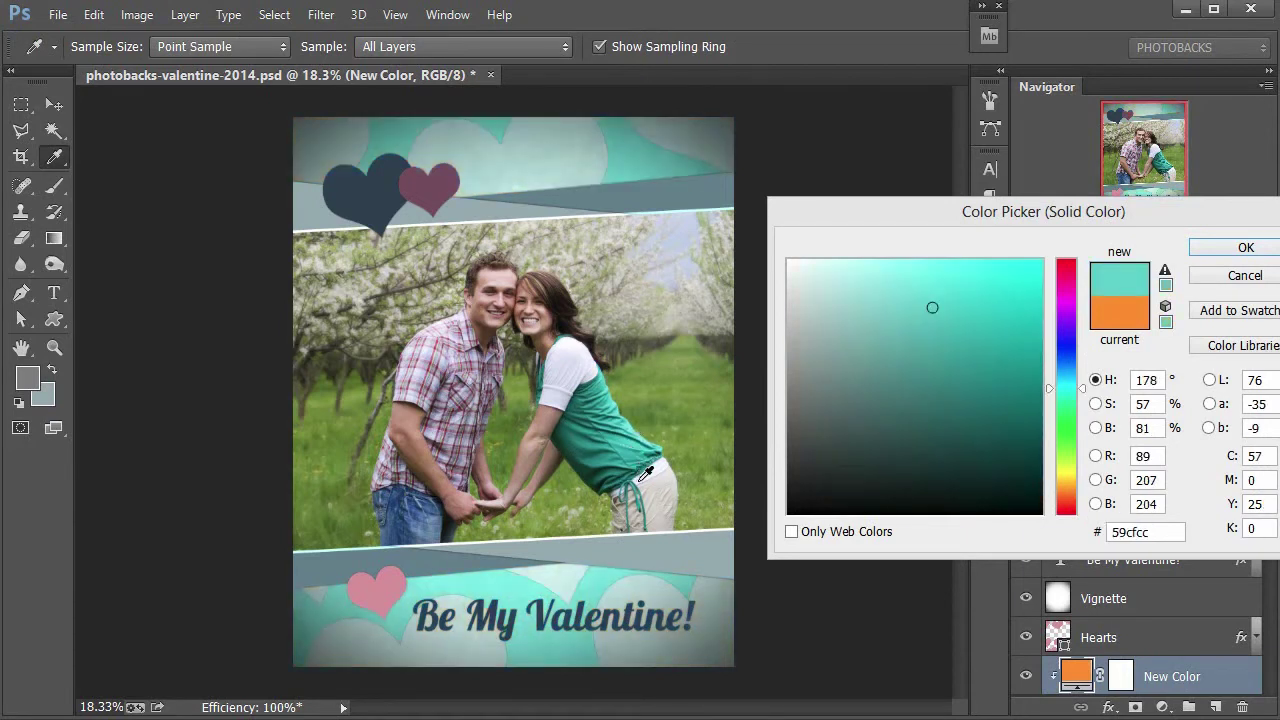
left_click(576, 428)
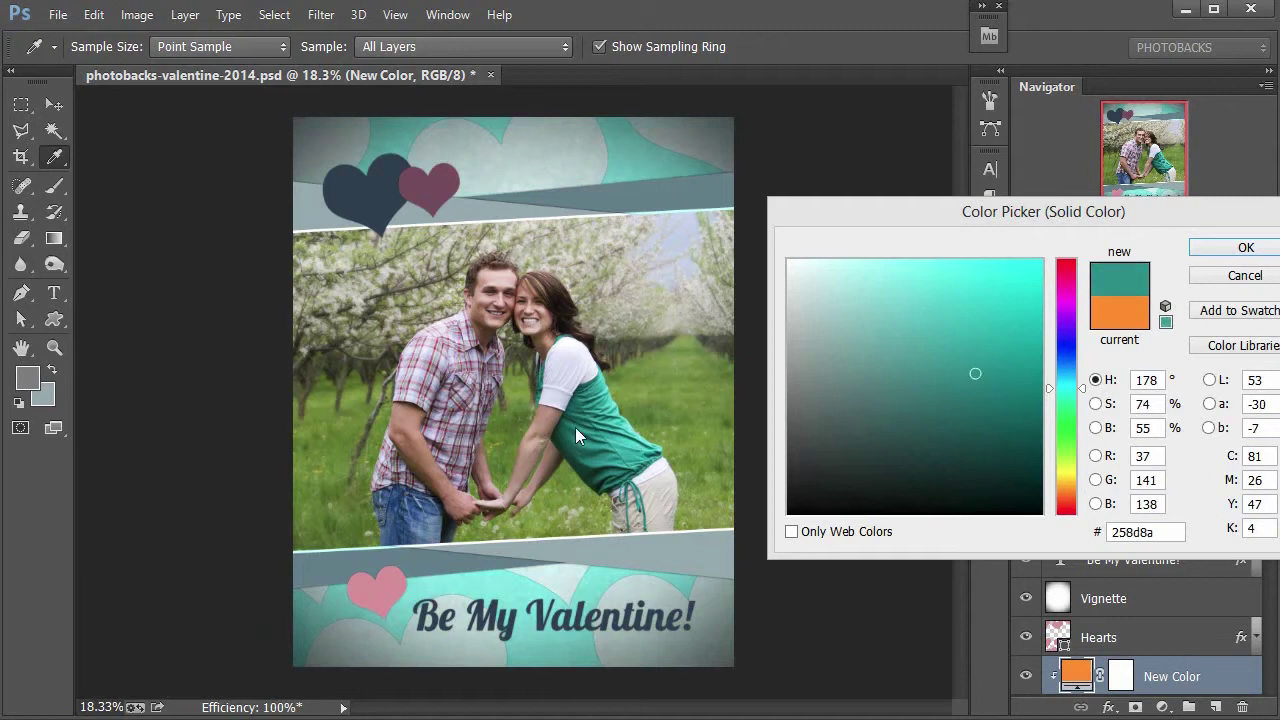
left_click(680, 345)
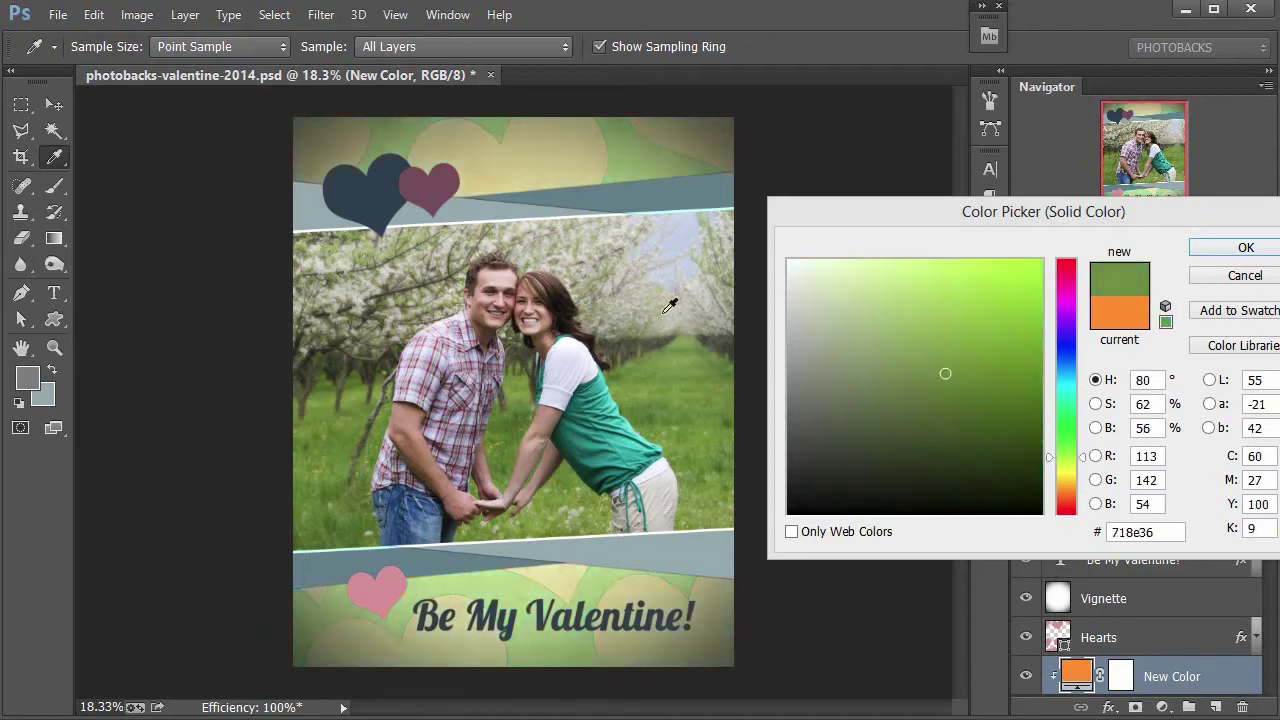
left_click(663, 241)
left_click(606, 276)
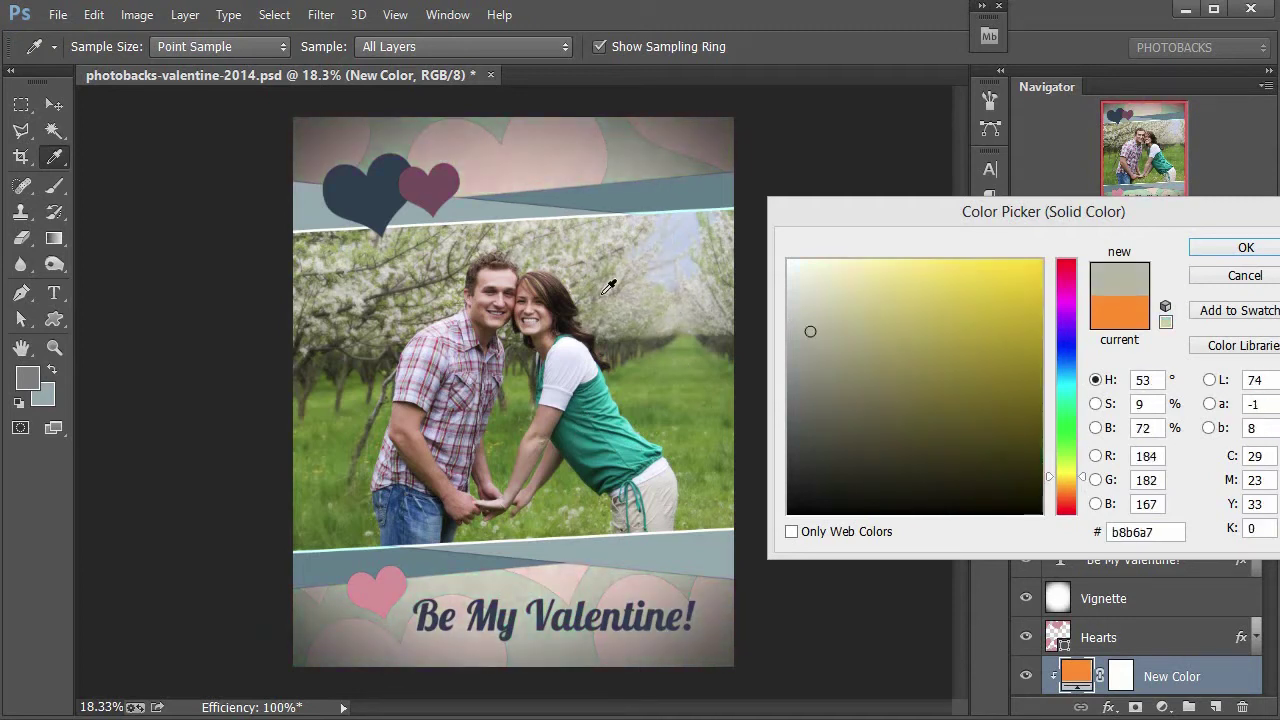
left_click(607, 405)
left_click(625, 447)
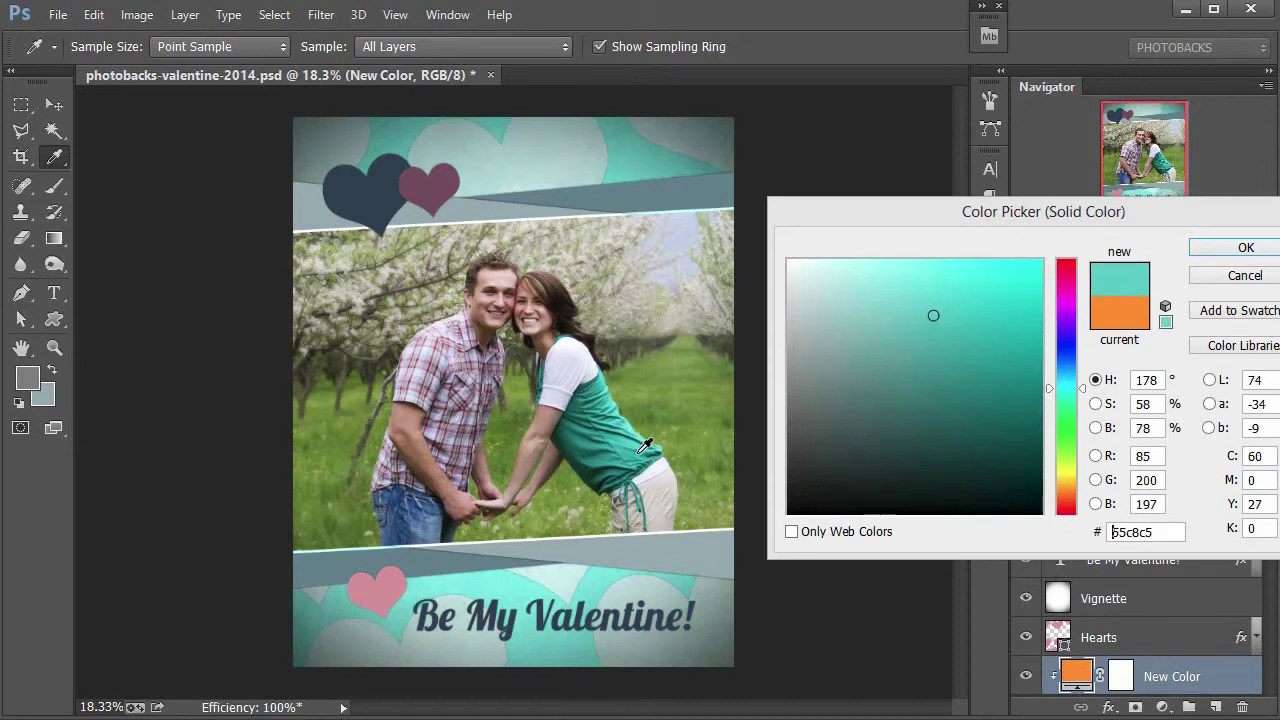
left_click(644, 447)
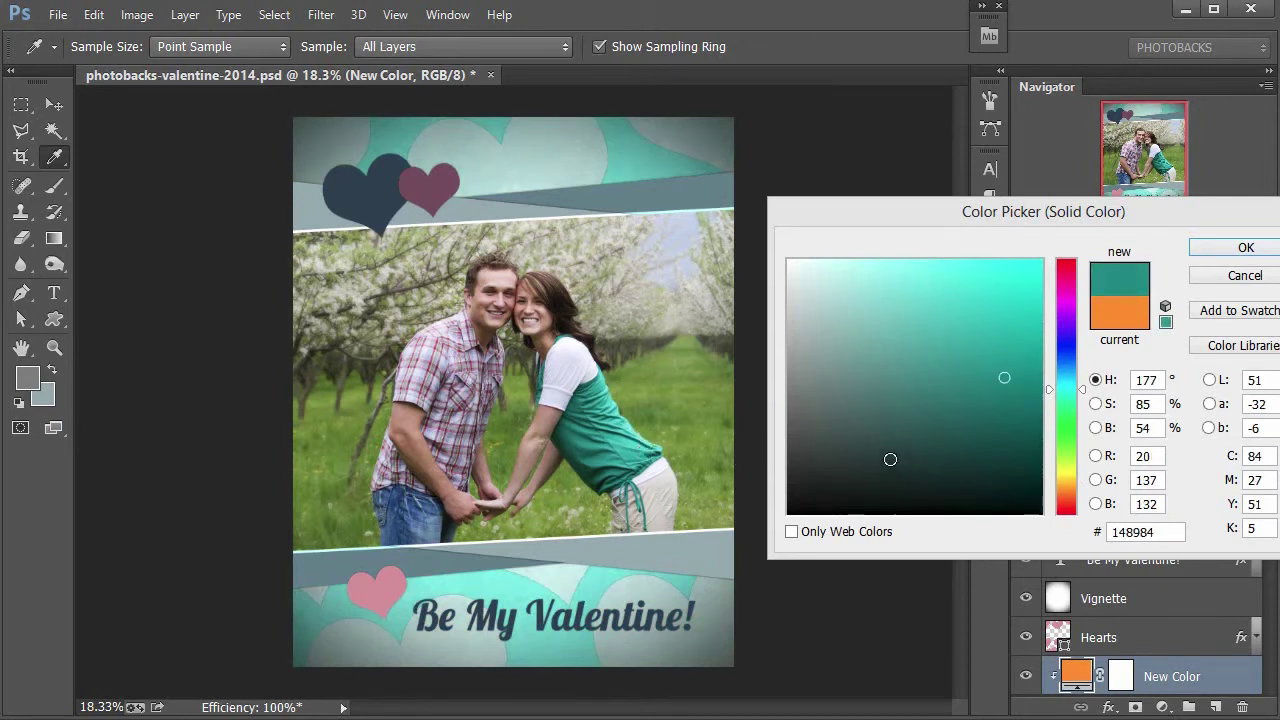
left_click(625, 442)
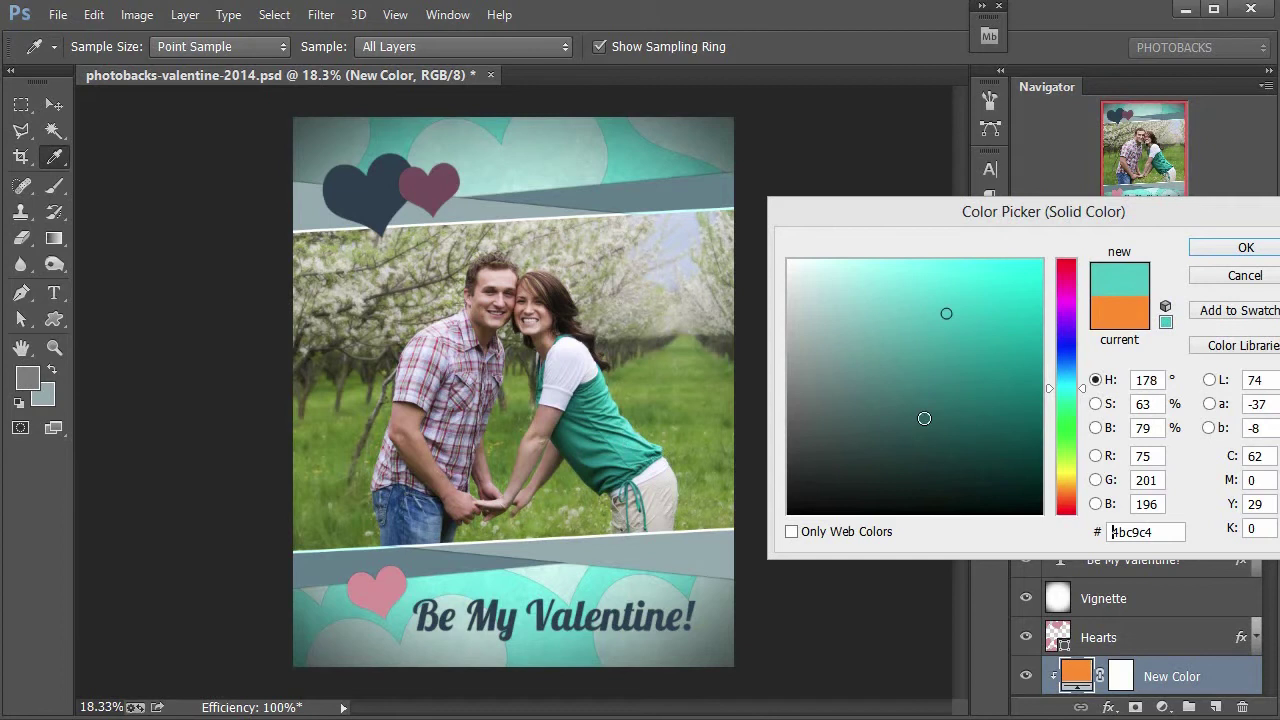
left_click(1244, 249)
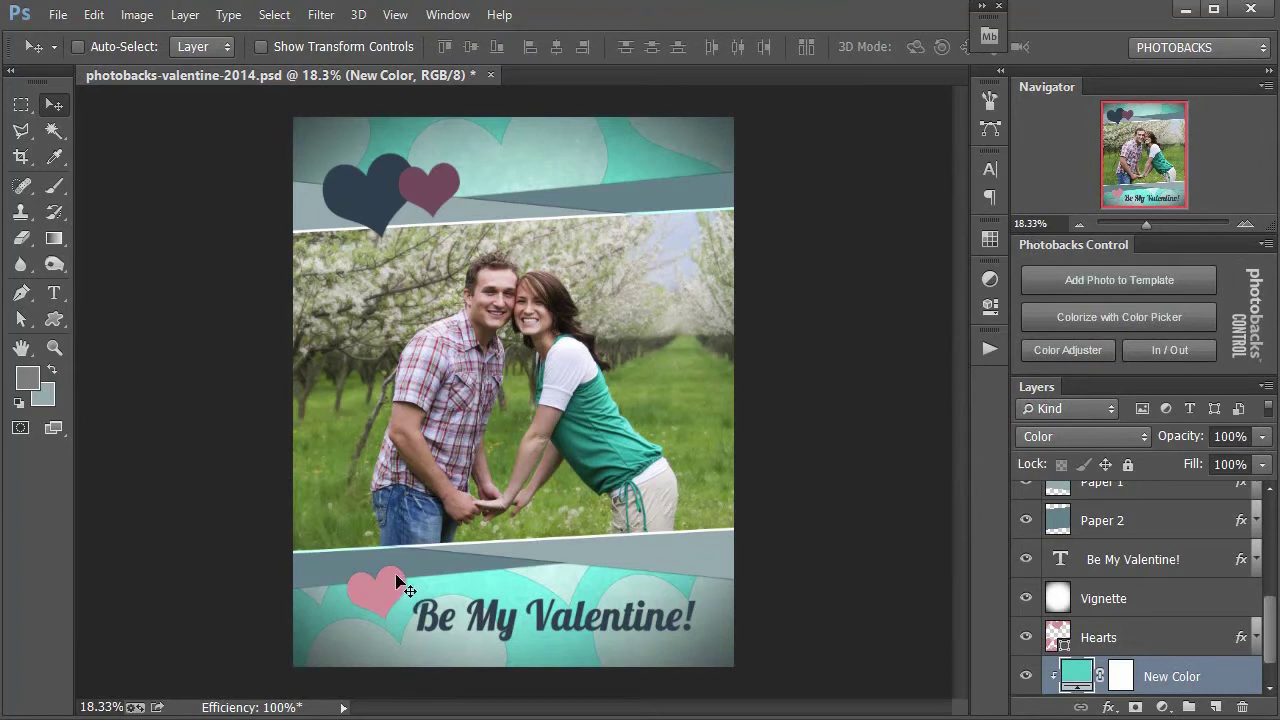
- Recolour Heart 1 a soft pink, e17171
scroll(1128, 606, "up", 4)
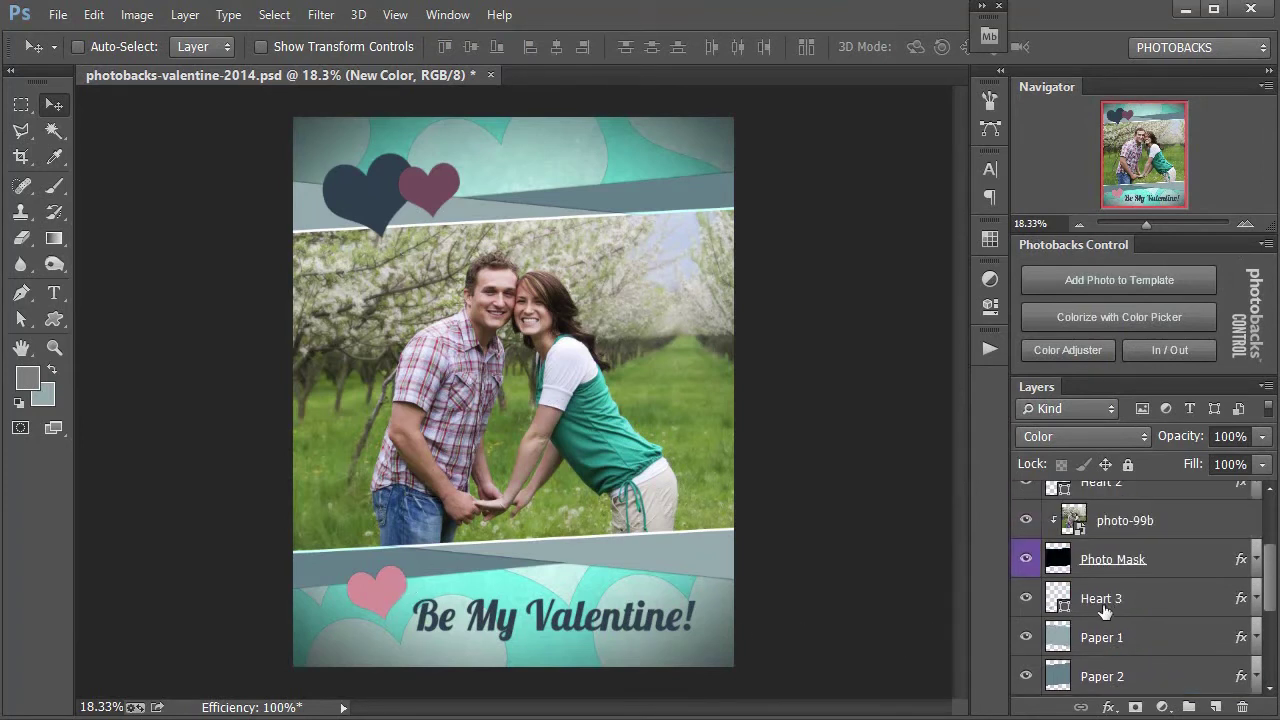
scroll(1068, 592, "up", 3)
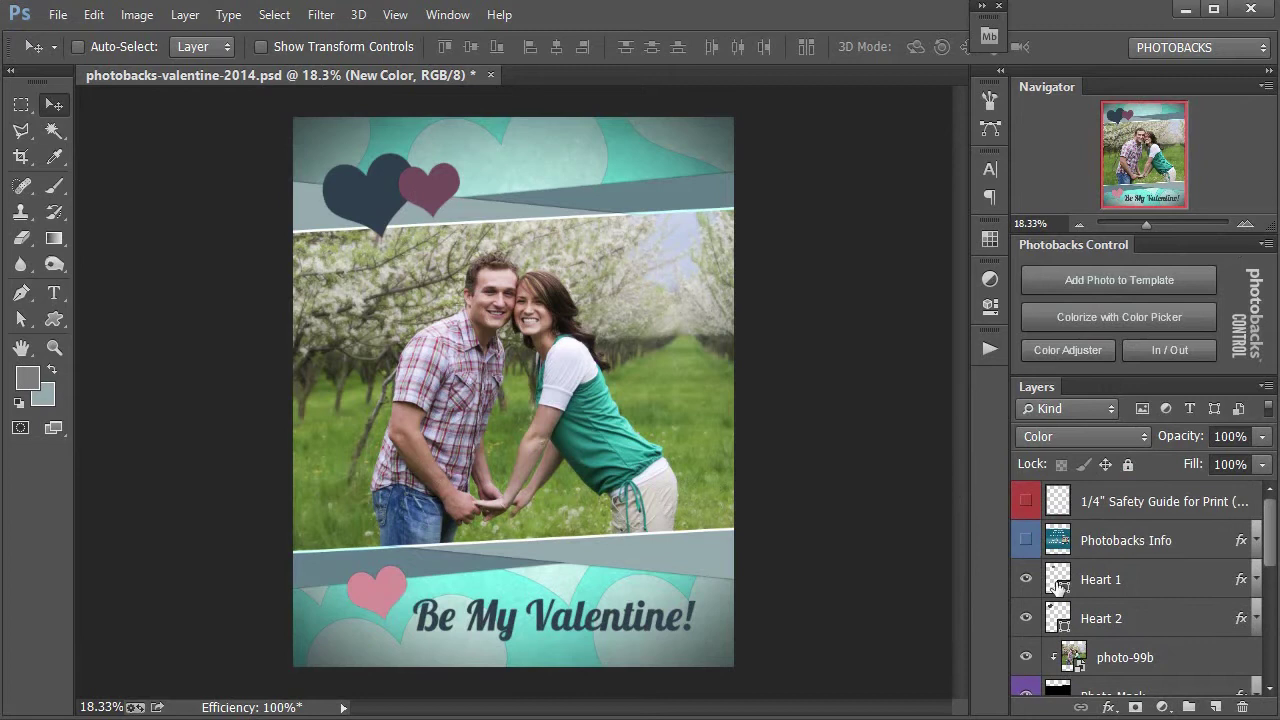
double_click(1060, 585)
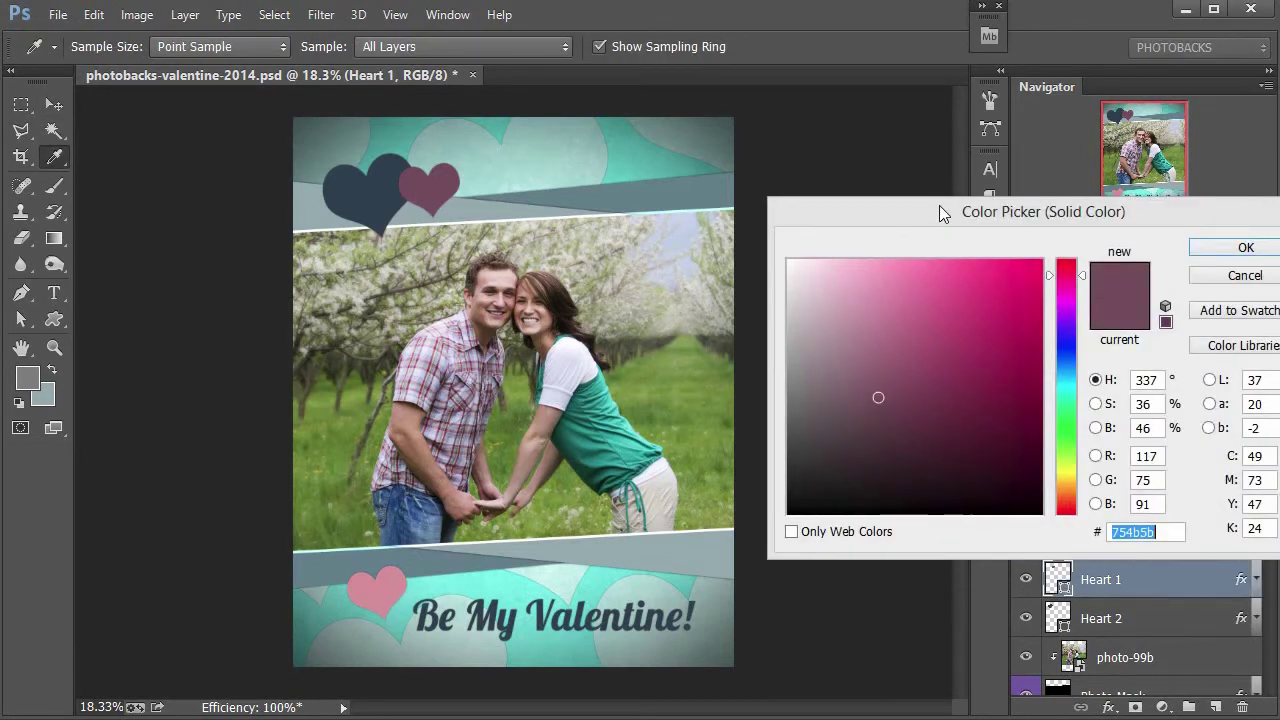
left_click_drag(939, 205, 843, 210)
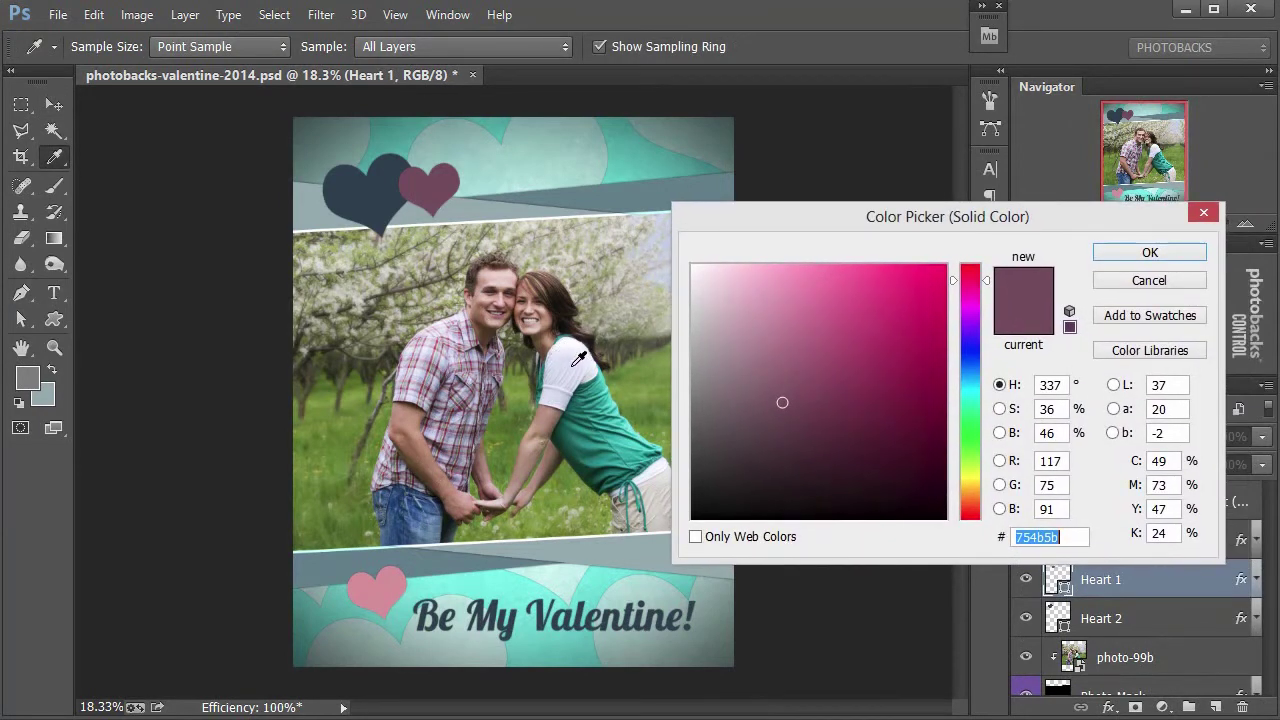
left_click_drag(817, 383, 893, 319)
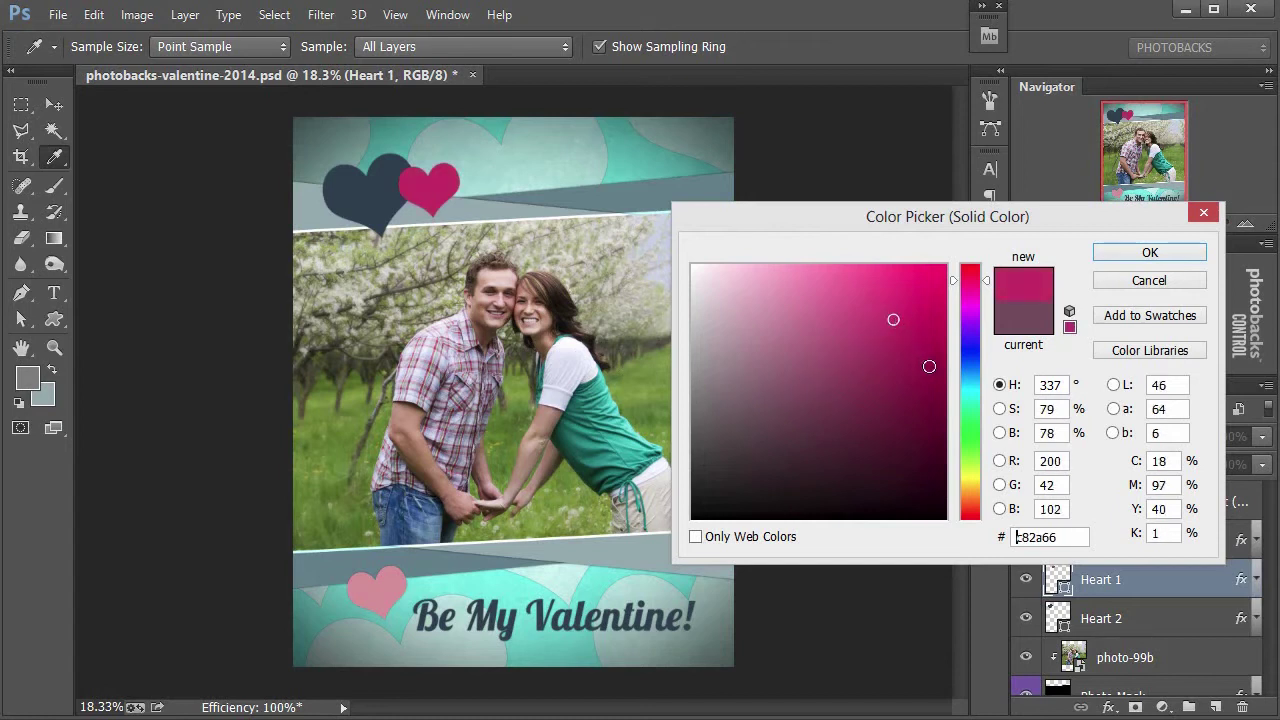
left_click_drag(964, 337, 966, 265)
mouse_move(891, 321)
left_mouse_down()
mouse_move(915, 279)
mouse_move(822, 288)
left_mouse_up()
left_click(818, 294)
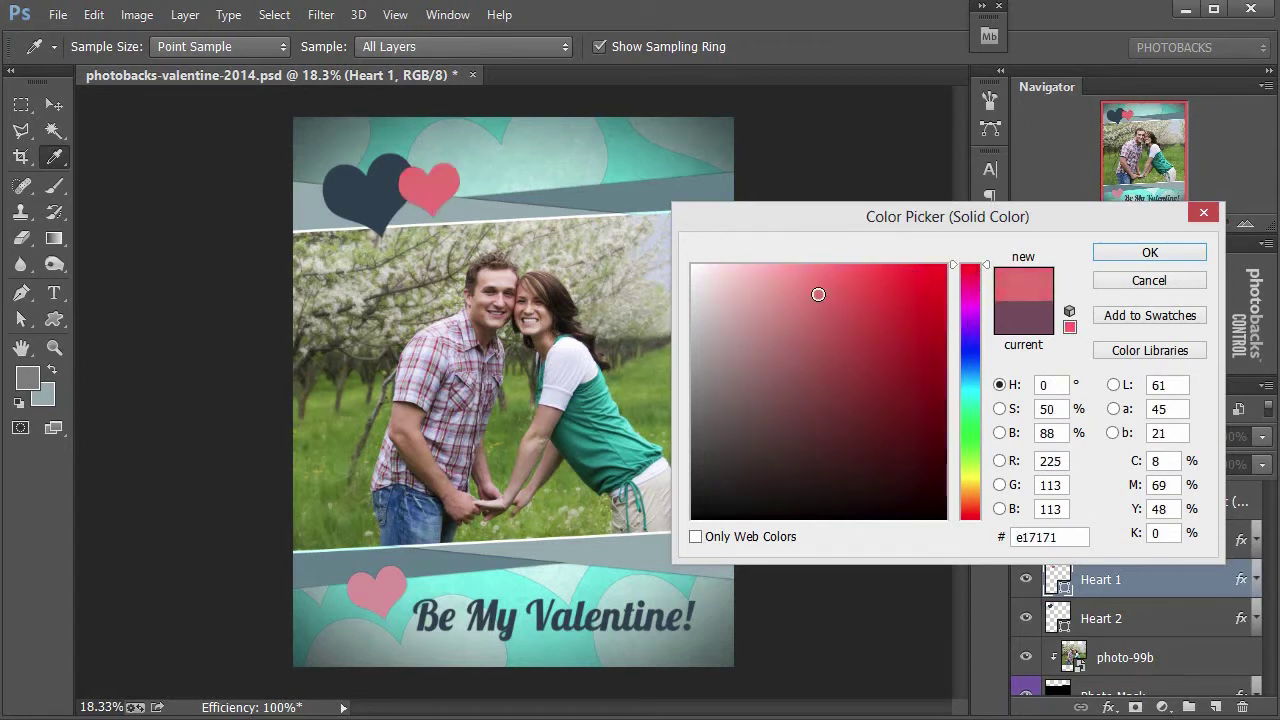
left_click(1124, 254)
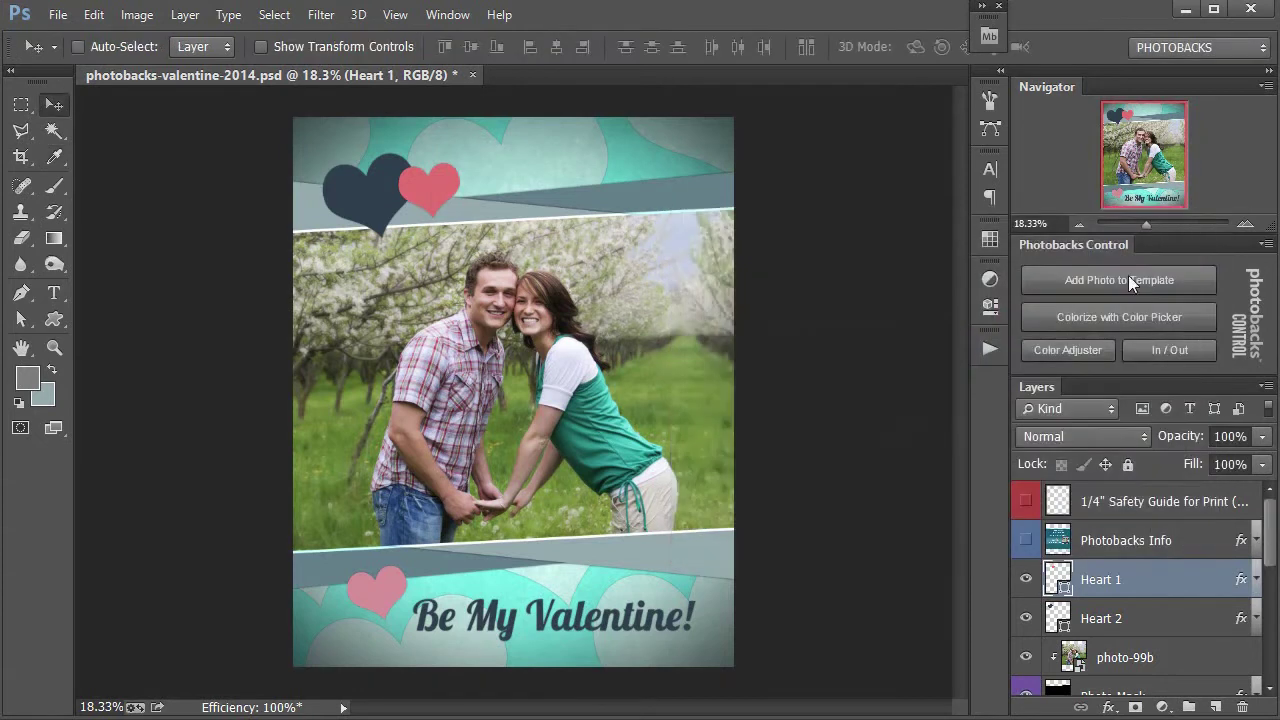
- Give Heart 2 the large heart's pink, lightened slightly
left_click(1060, 620)
double_click(1060, 620)
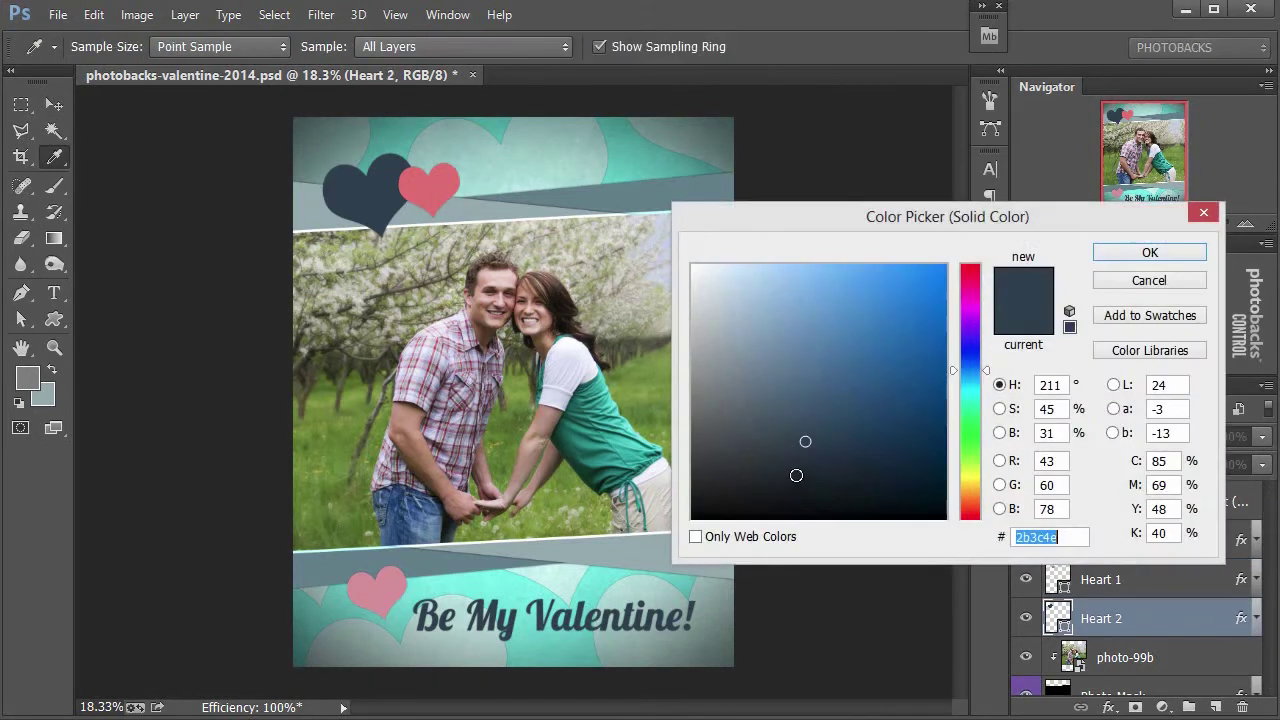
left_click(436, 187)
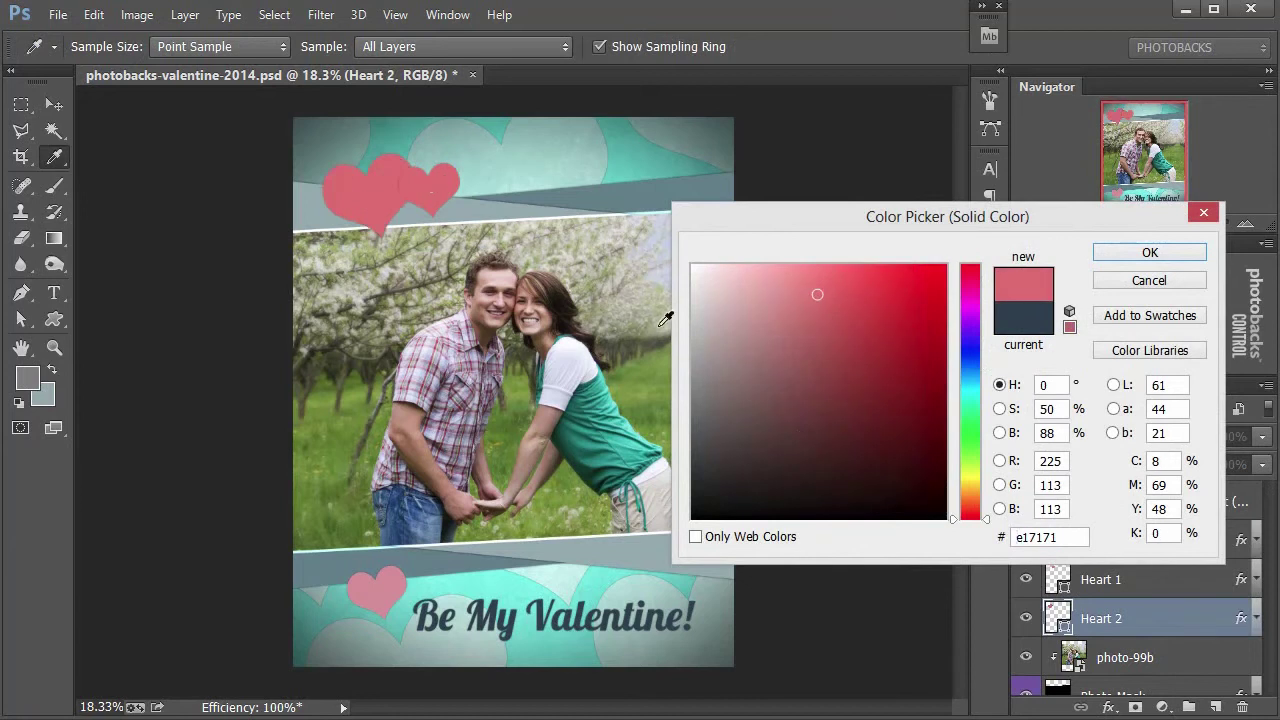
left_click(765, 296)
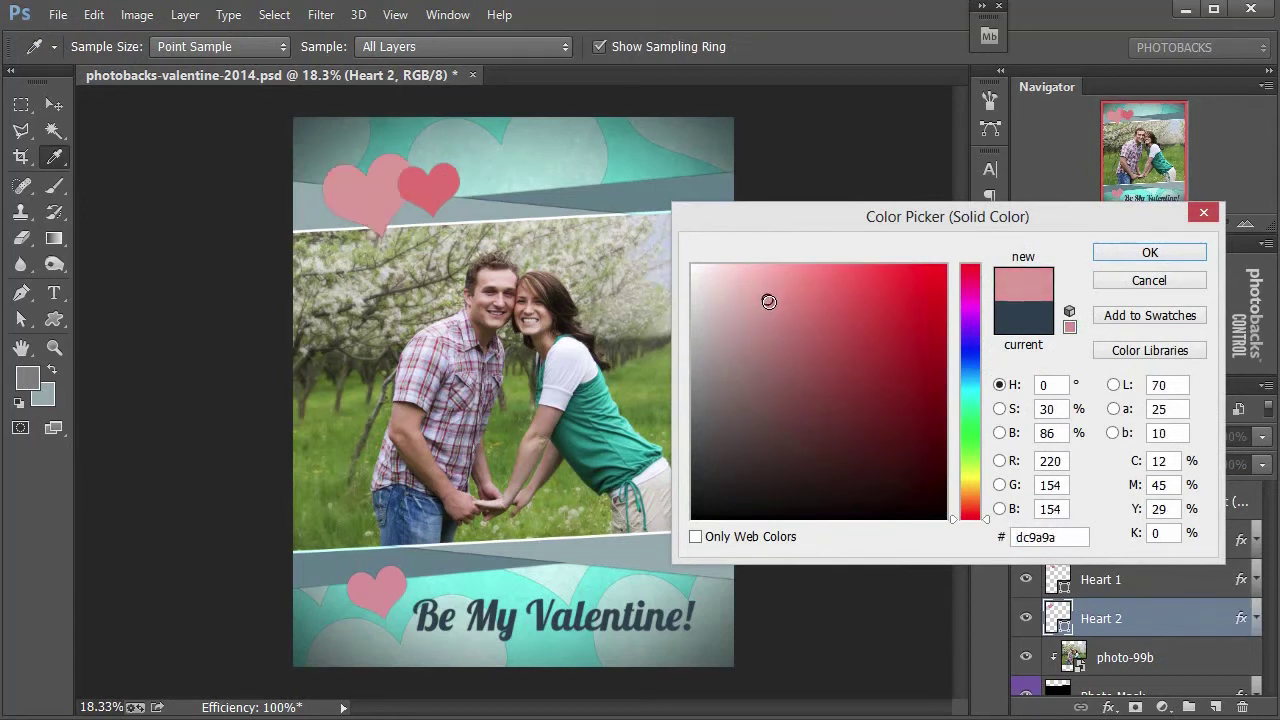
left_click_drag(765, 296, 769, 303)
left_click(1128, 253)
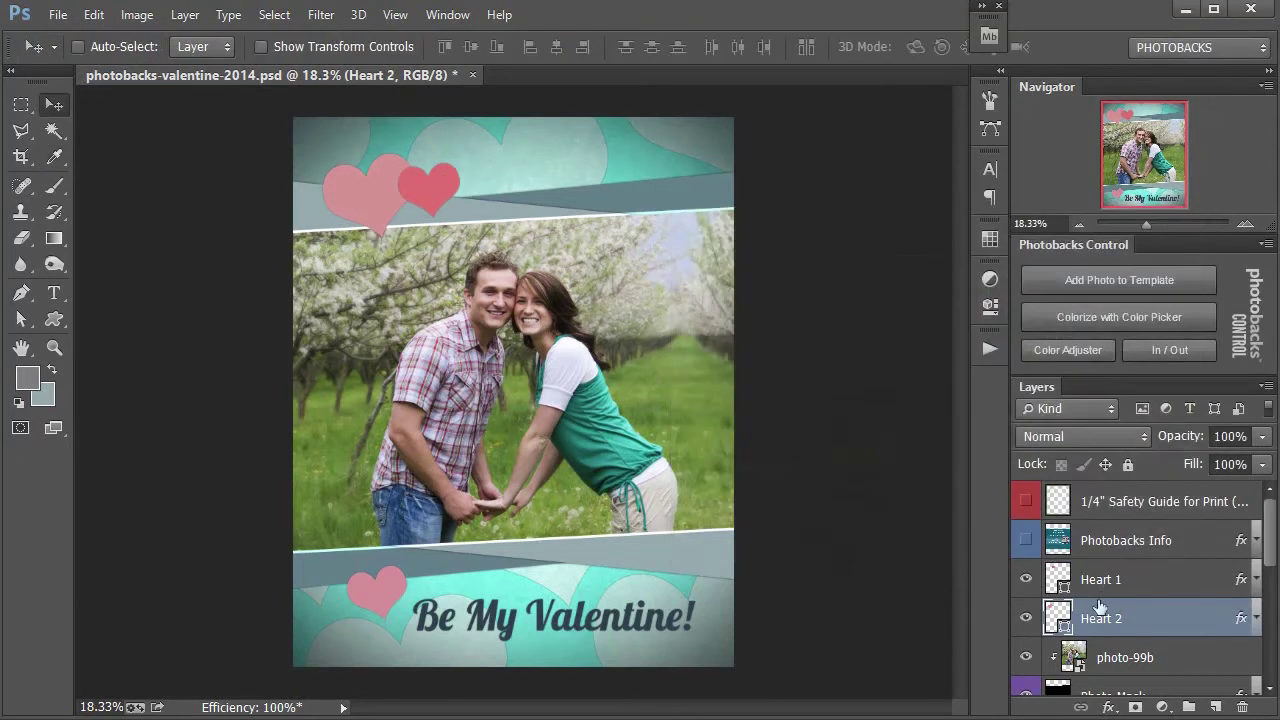
- Recolour Heart 3 a brighter pink, #ef8585
scroll(1063, 617, "down", 4)
double_click(1058, 579)
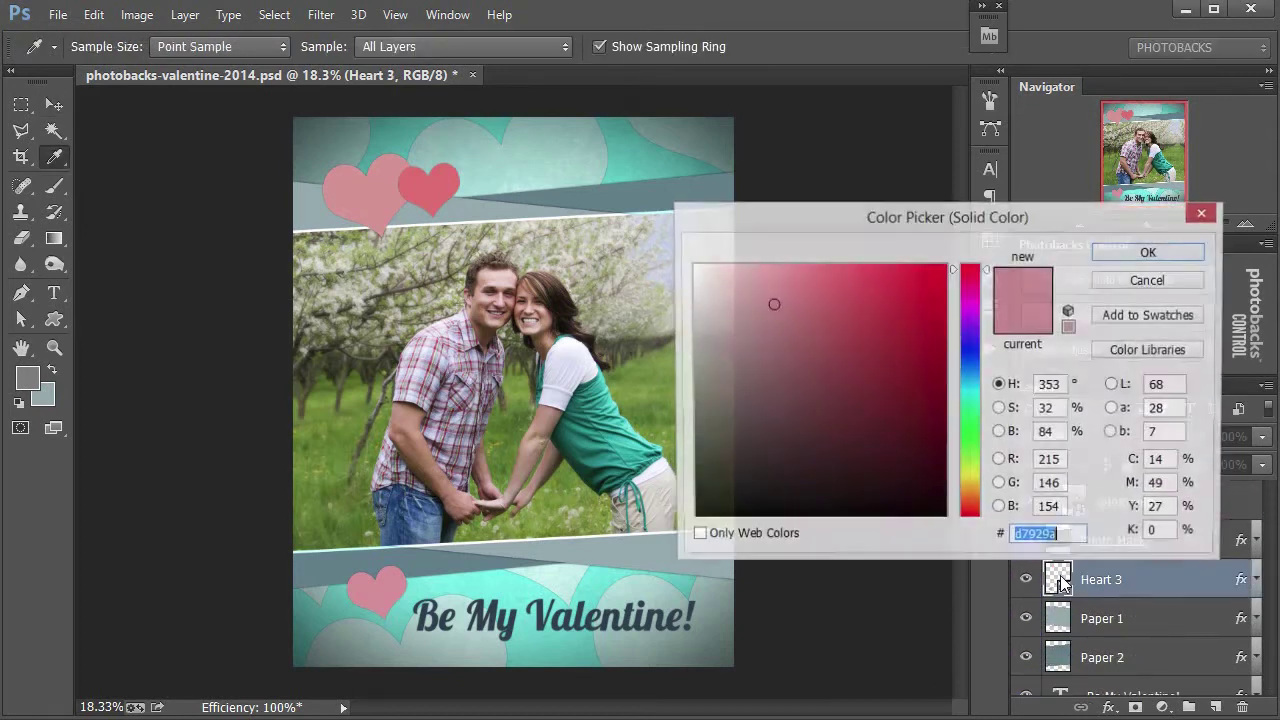
left_click(432, 186)
left_click_drag(837, 326, 804, 276)
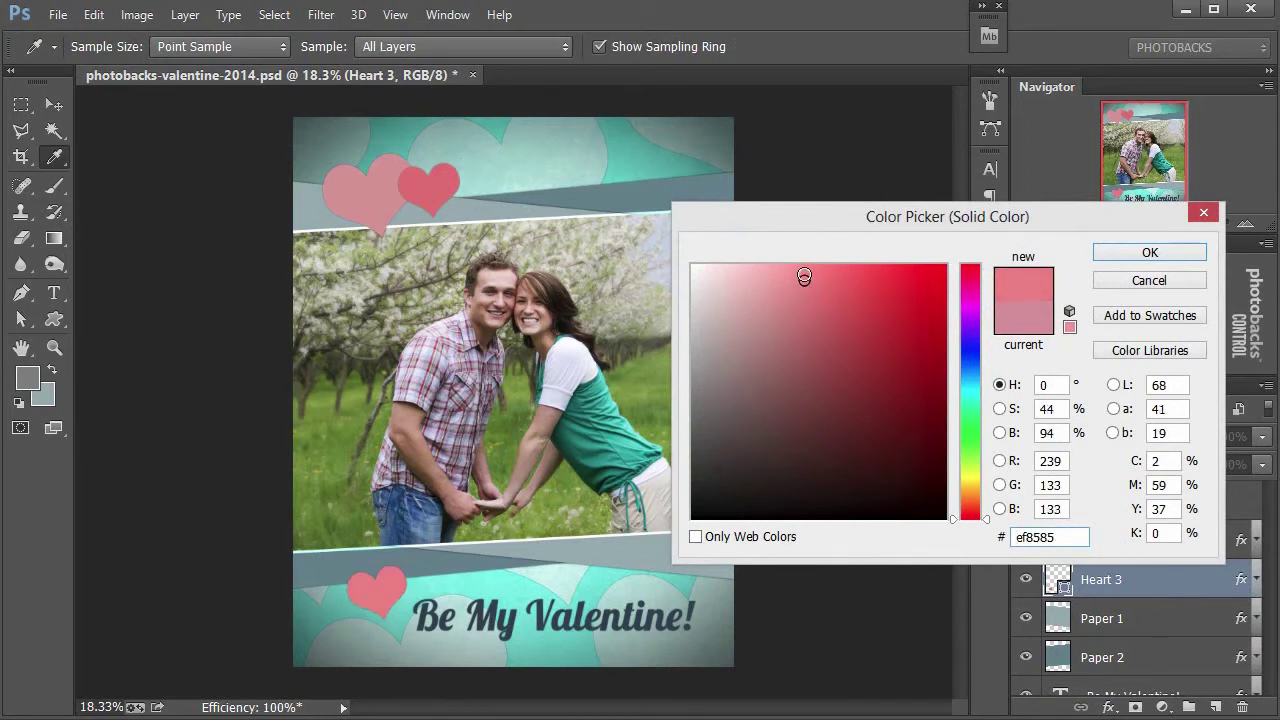
left_click(1134, 255)
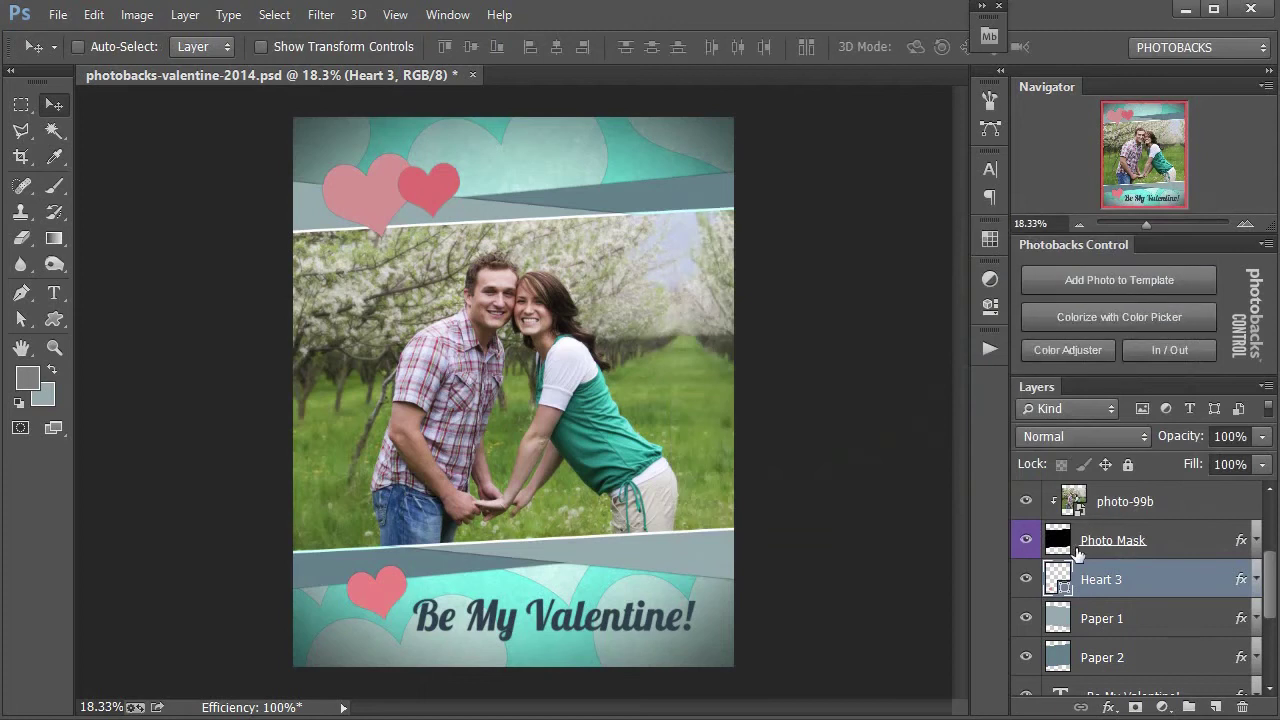
- Change the caption text to the couple's names and shift it slightly left
scroll(1092, 556, "down", 3)
scroll(1097, 563, "down", 2)
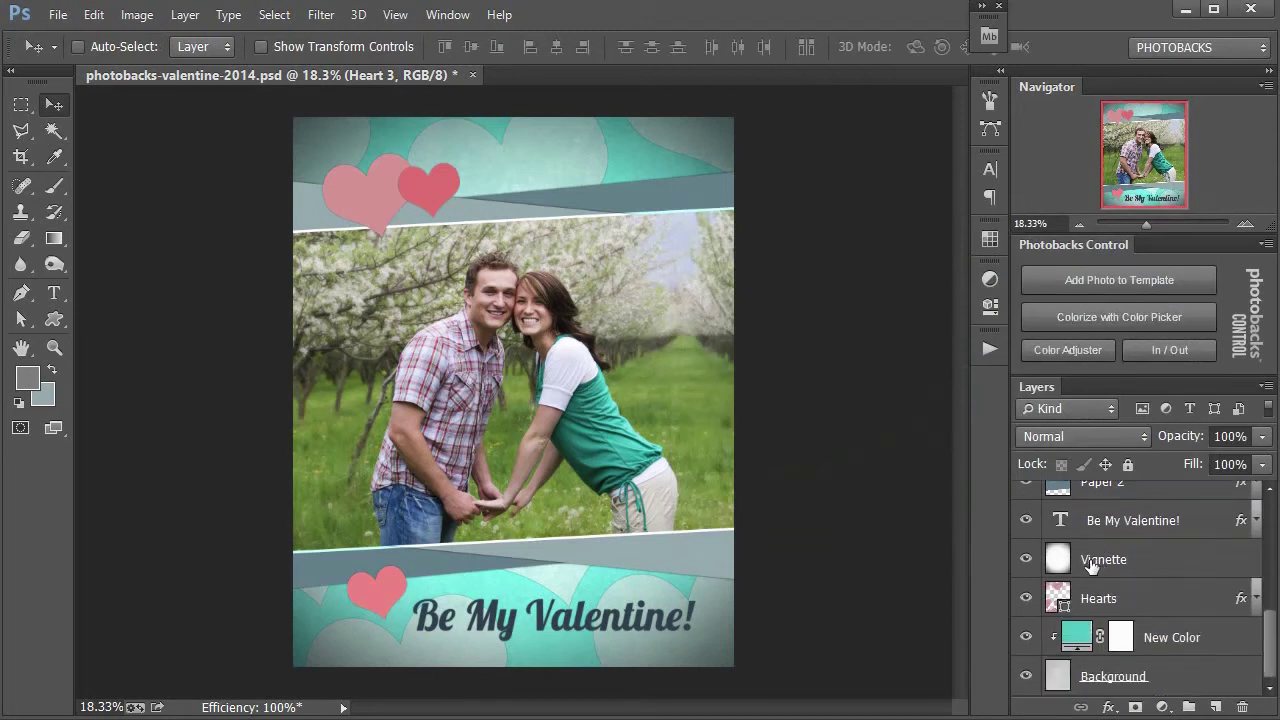
scroll(1088, 568, "up", 1)
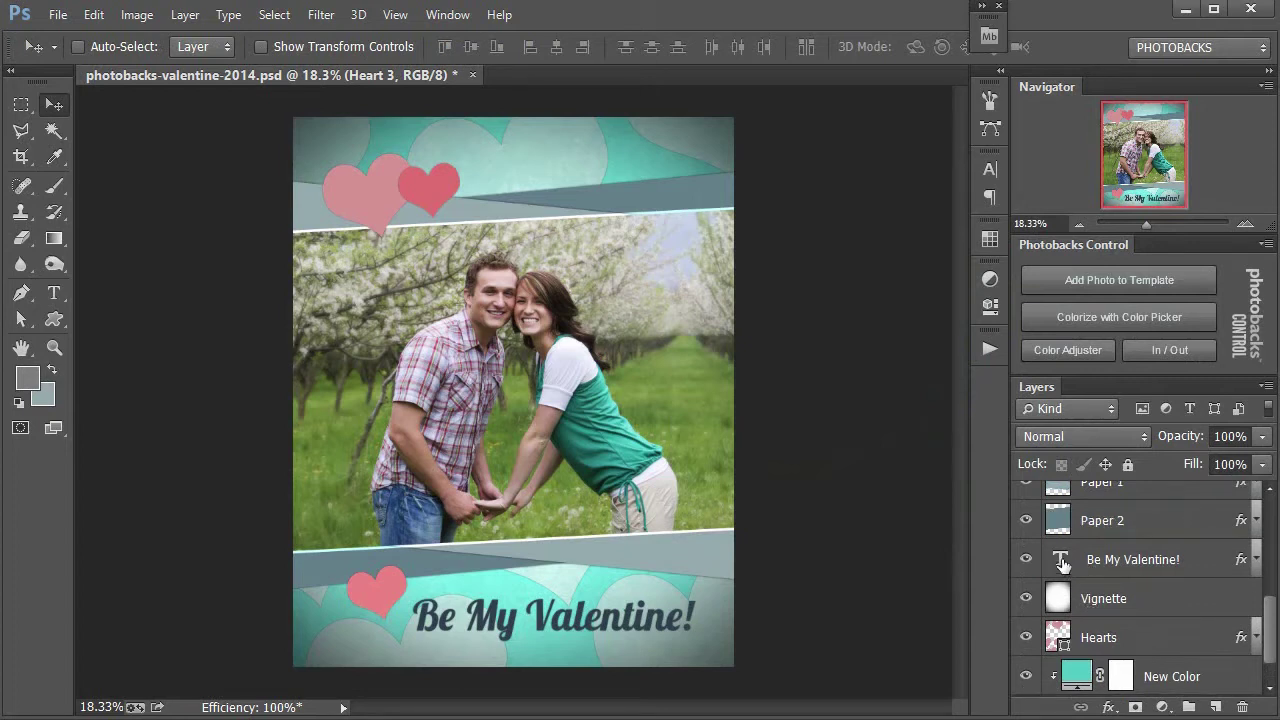
double_click(1061, 562)
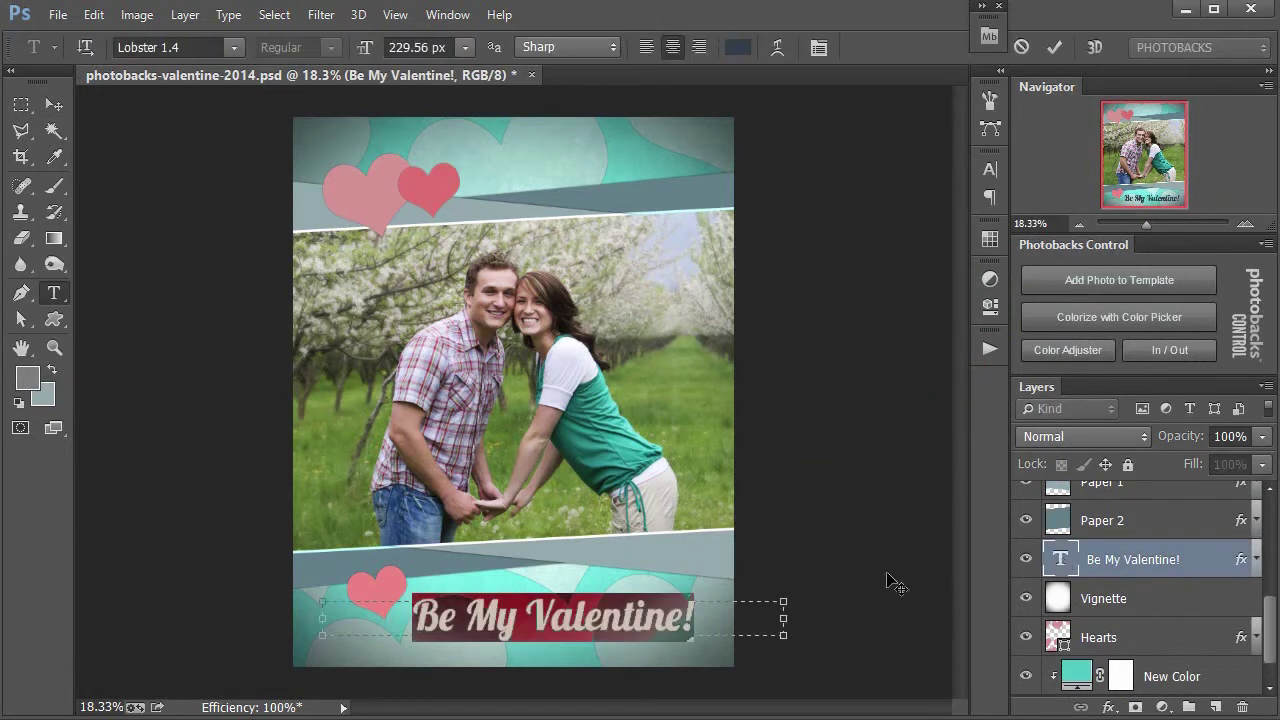
type("Pa")
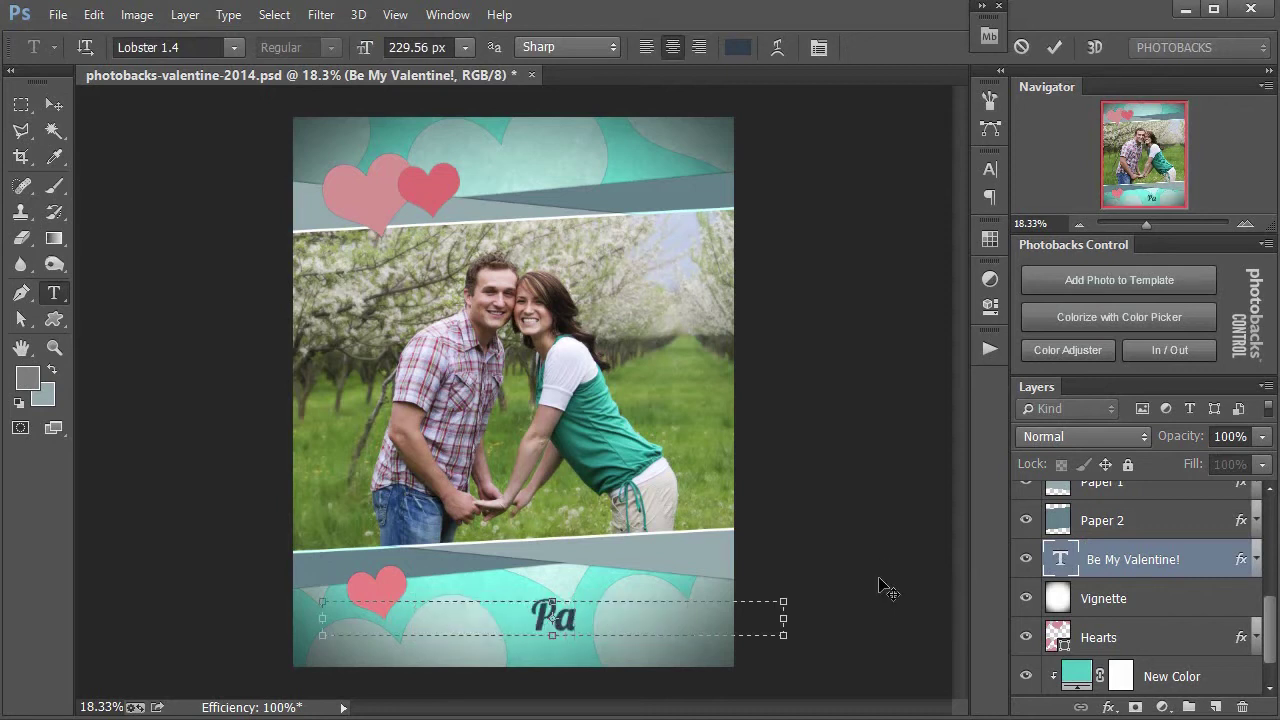
type("ul")
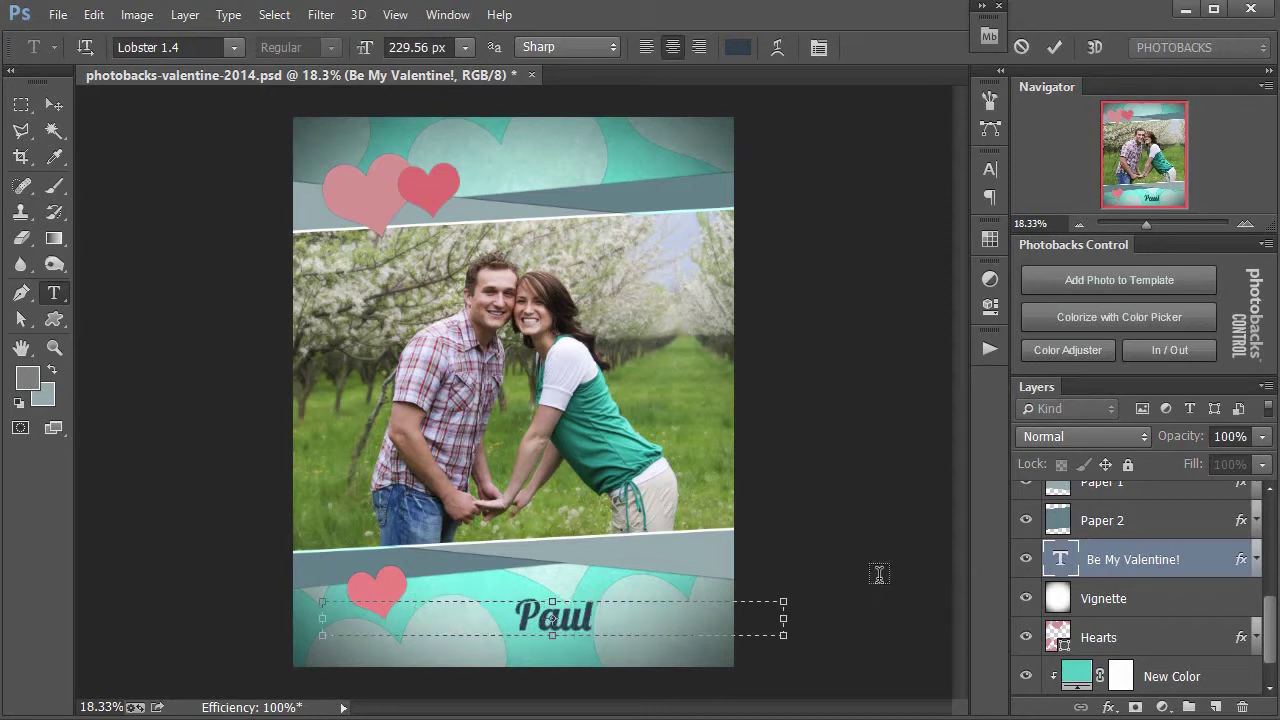
type(" & Megas")
key("BackSpace")
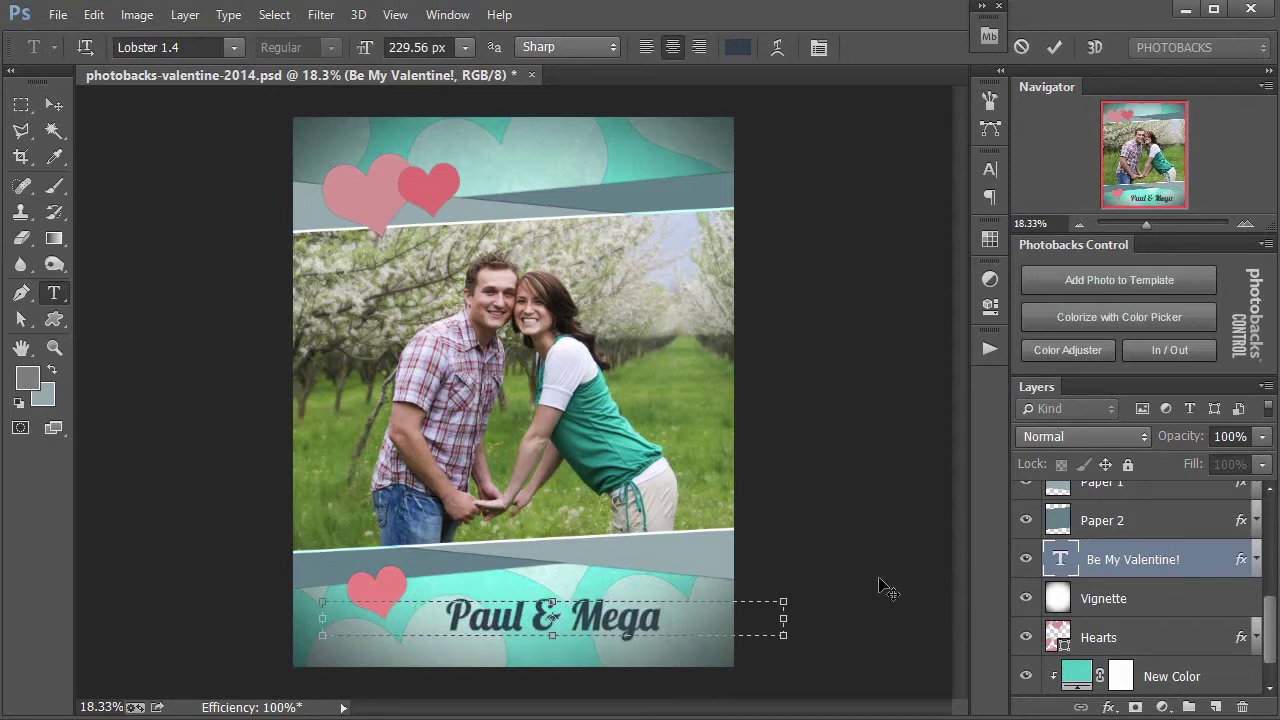
type("n")
key("ctrl+Return")
key("v")
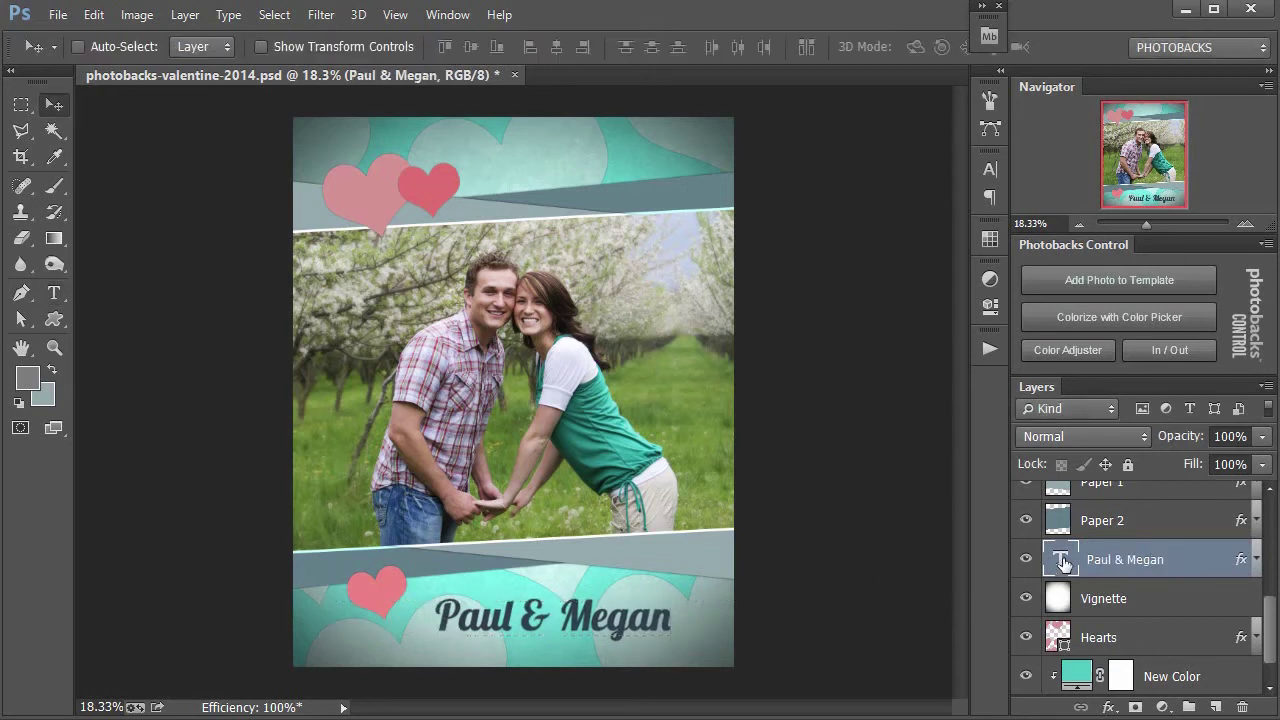
left_click_drag(640, 630, 631, 628)
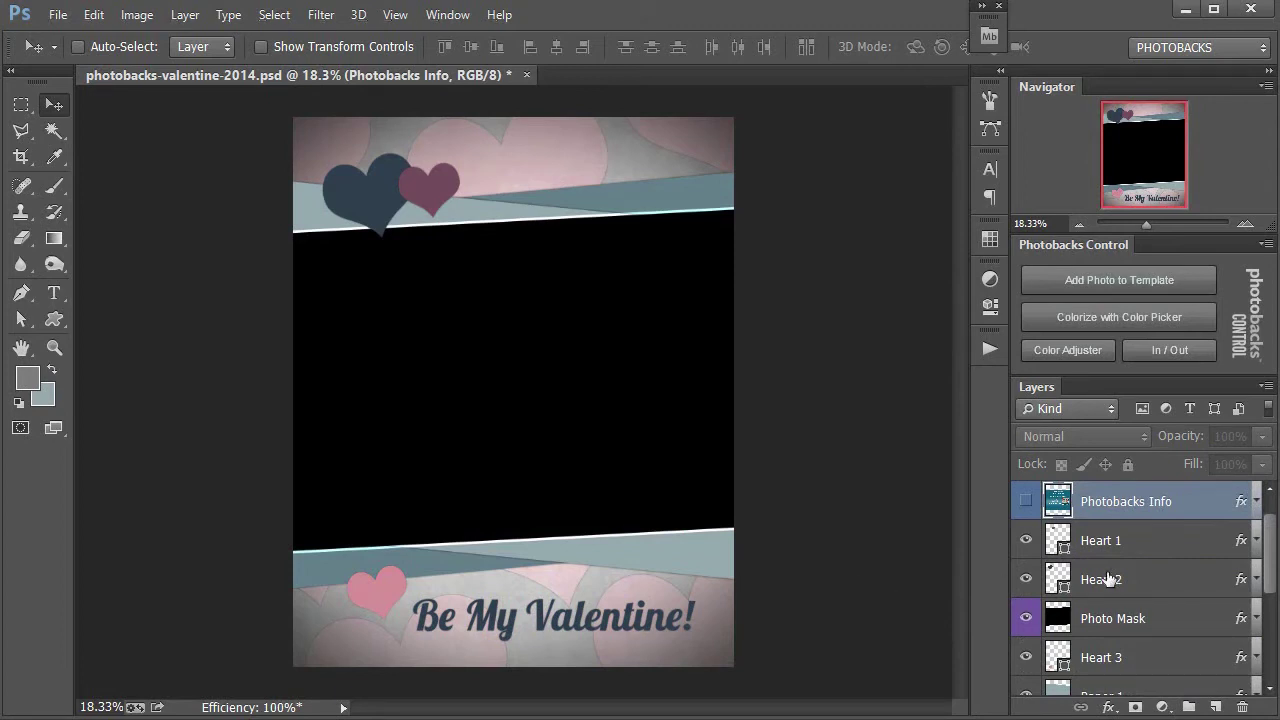
- Hide the Heart 1, Heart 2, Hearts and Heart 3 layers
left_click(1025, 540)
left_click(1026, 579)
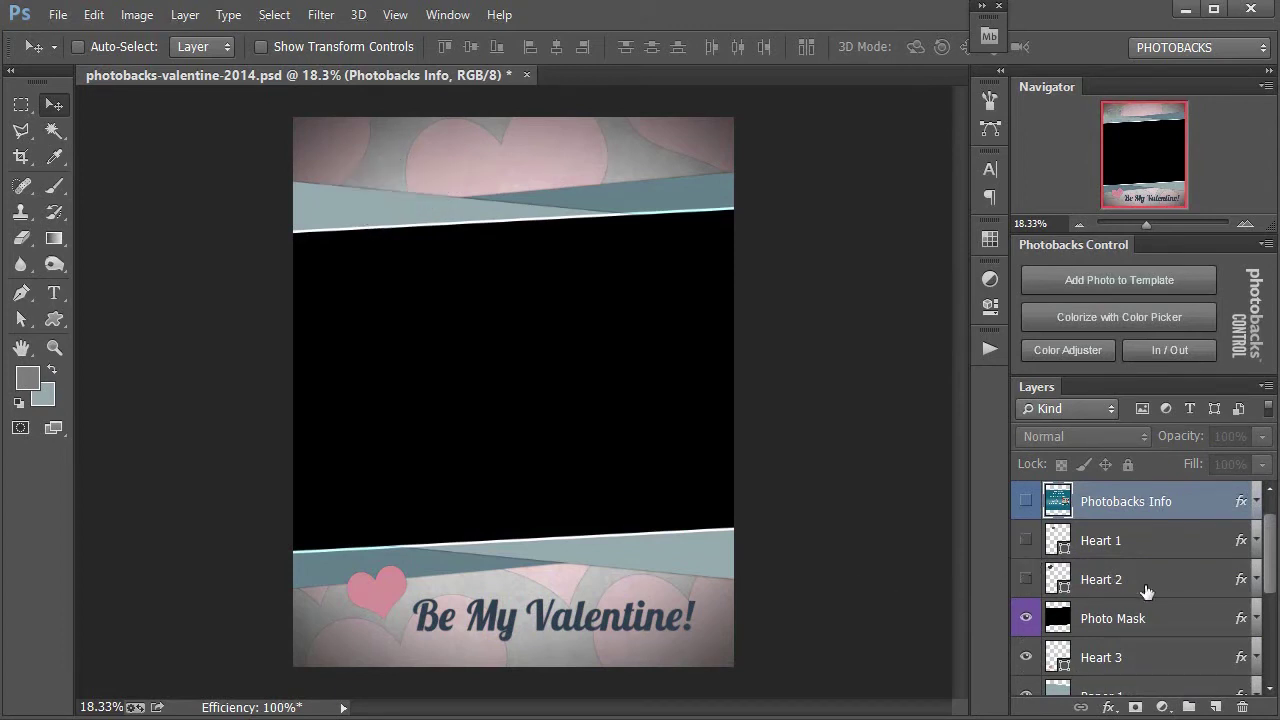
scroll(1105, 595, "down", 3)
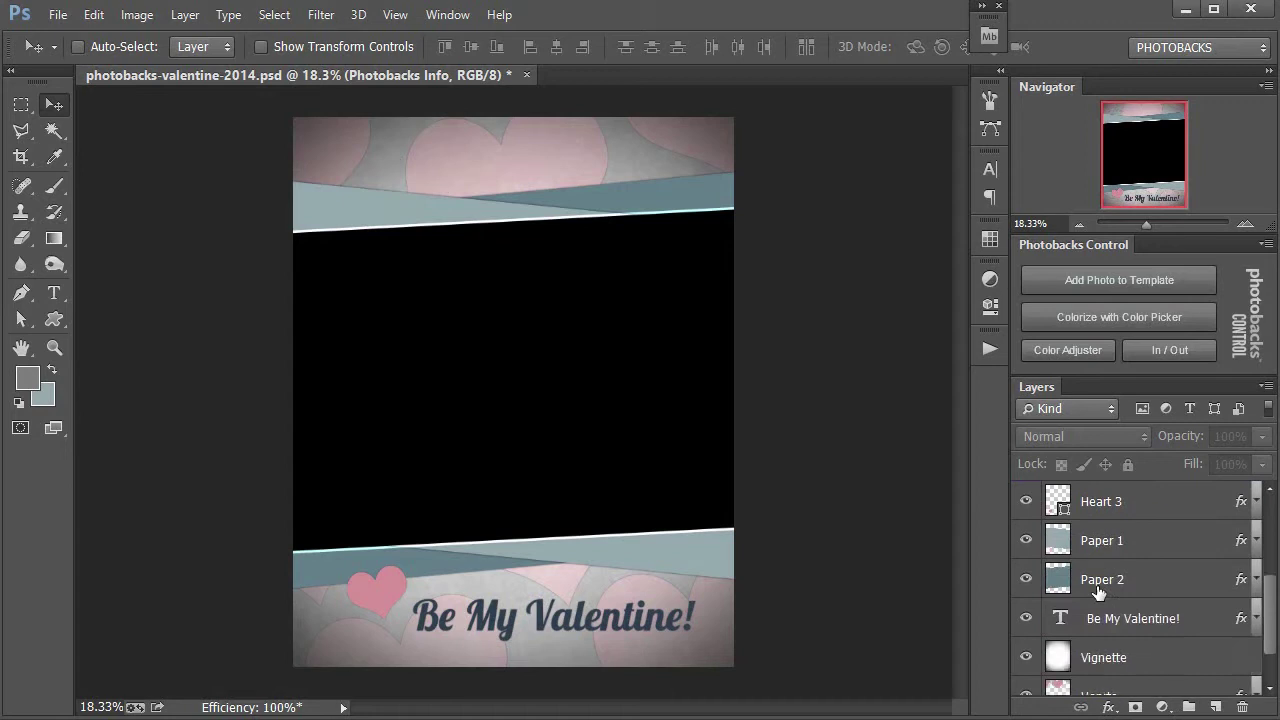
scroll(1098, 592, "down", 1)
scroll(1070, 595, "down", 1)
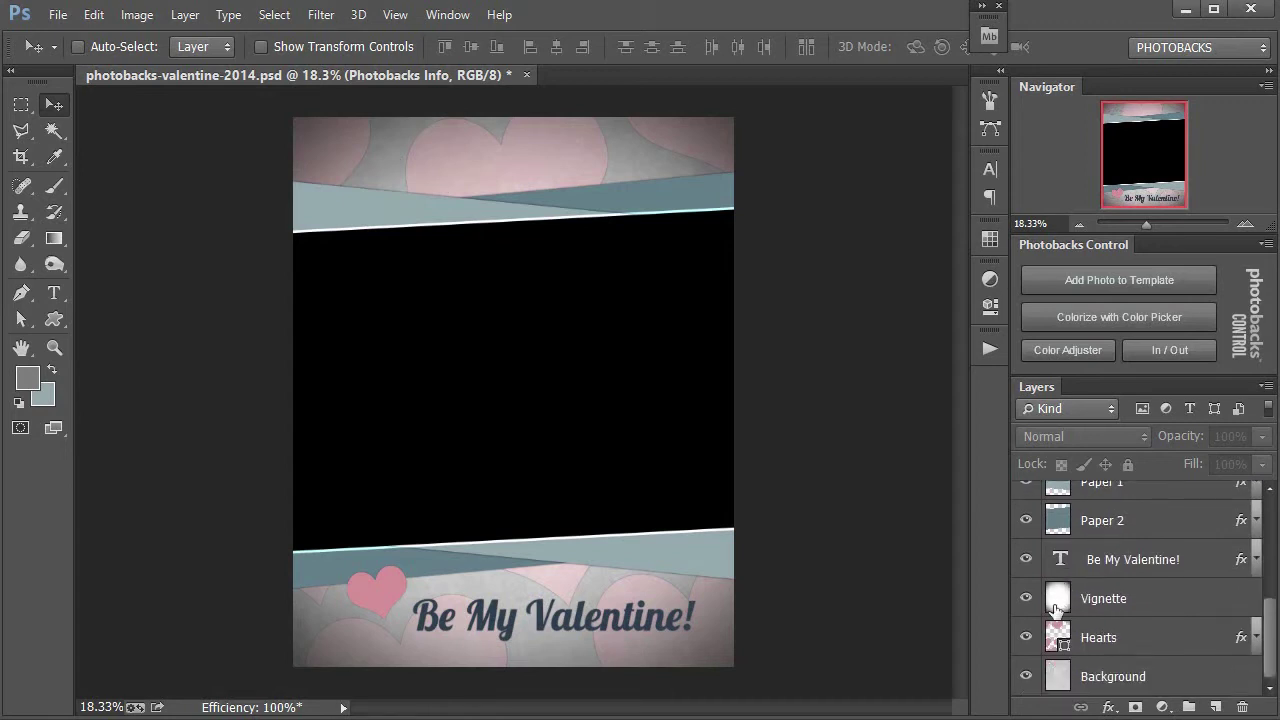
left_click(1026, 637)
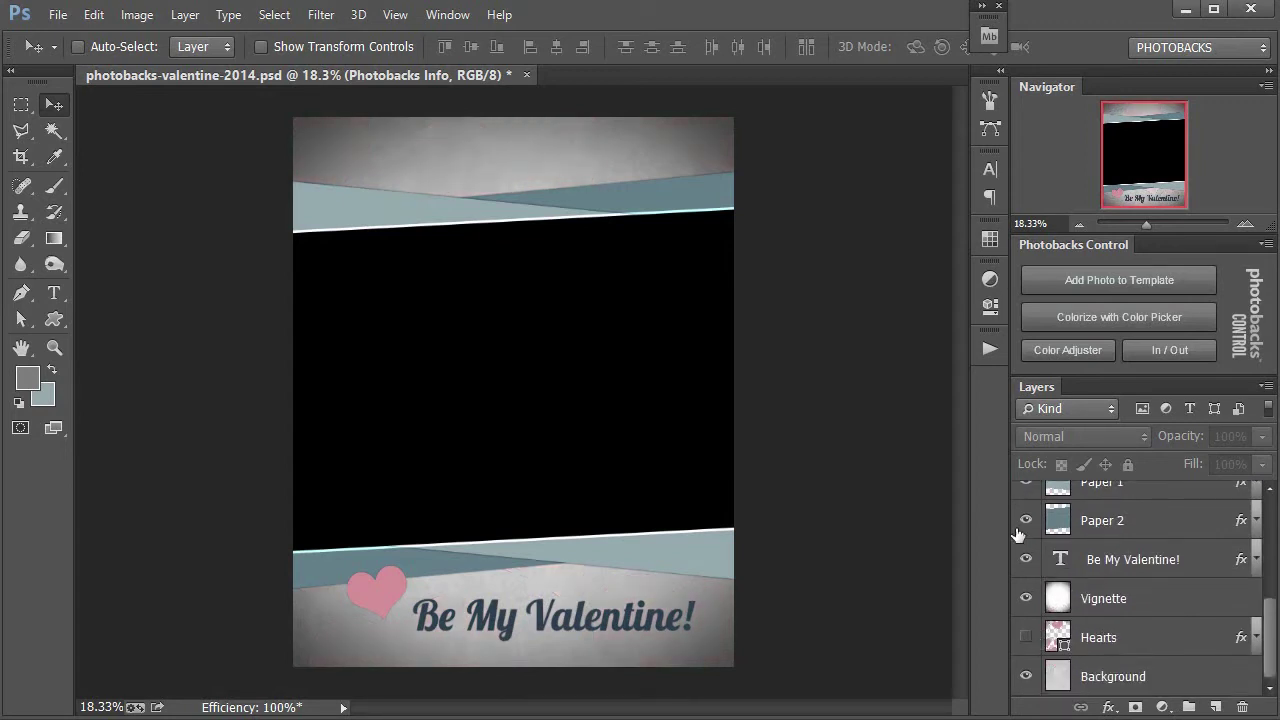
scroll(1020, 594, "up", 2)
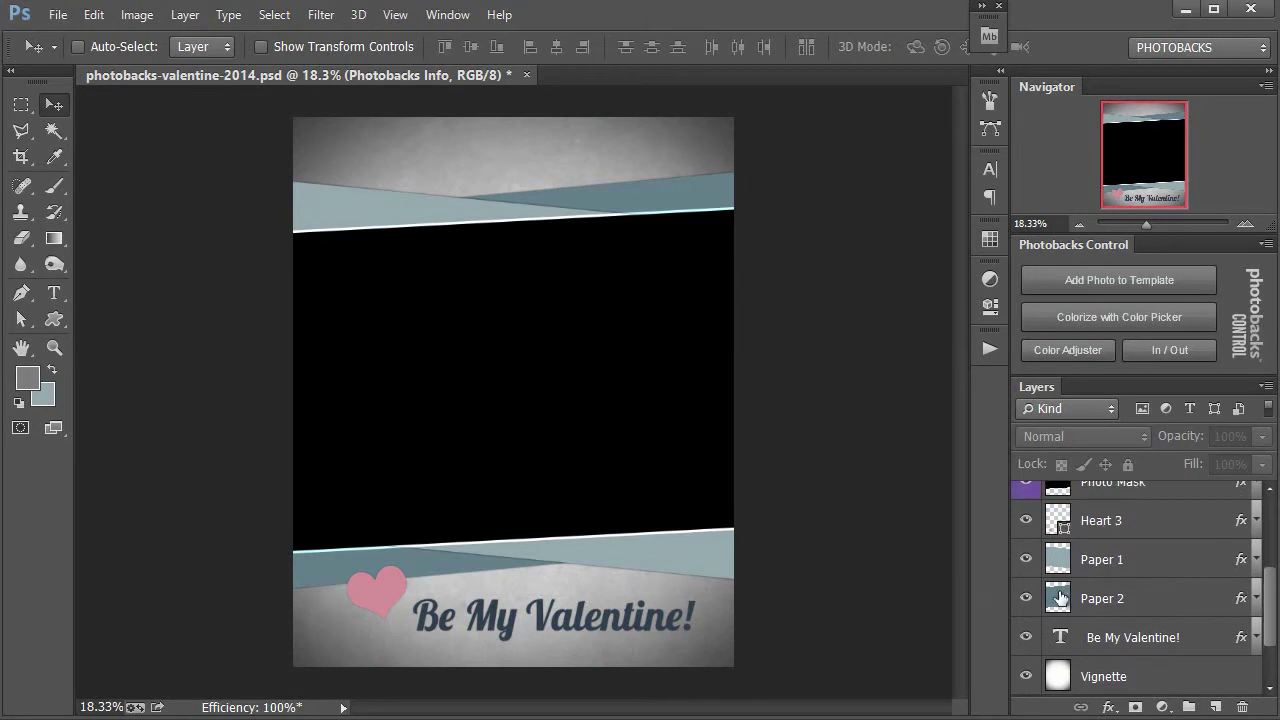
left_click(1026, 520)
- Check the page at 100% zoom, then fit it to the screen
right_click(538, 573)
left_click(630, 606)
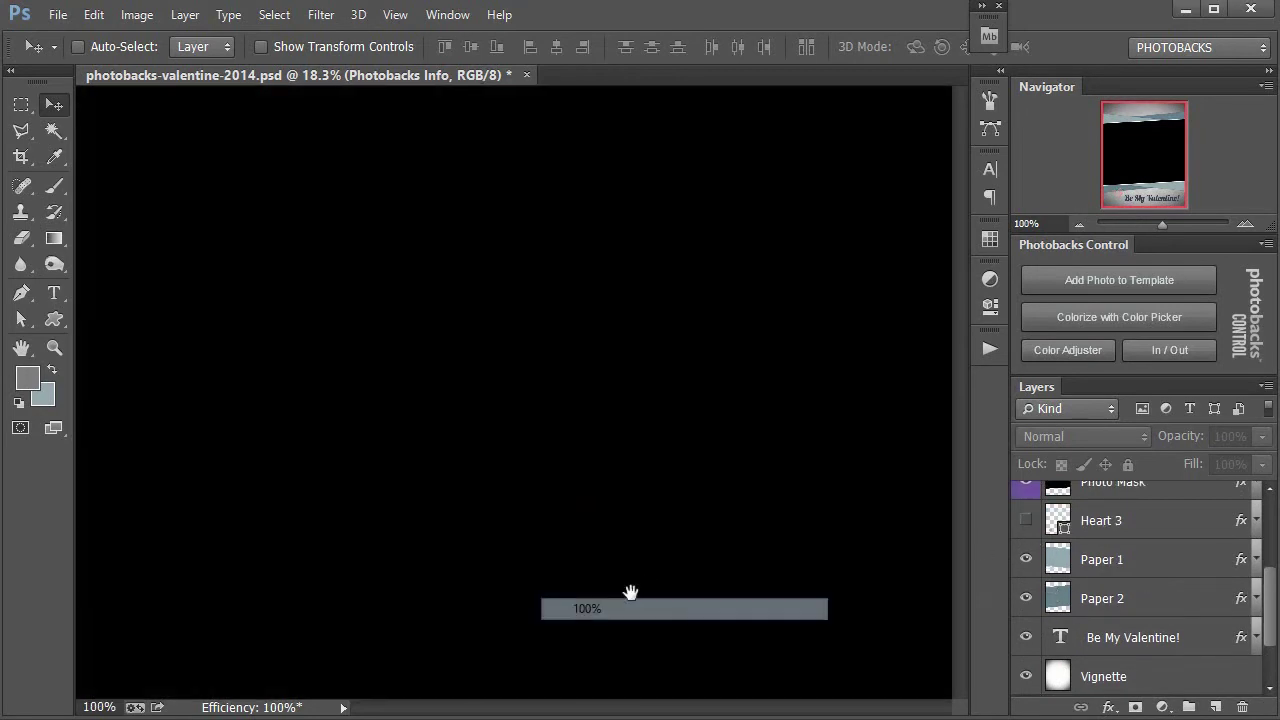
scroll(663, 480, "down", 10)
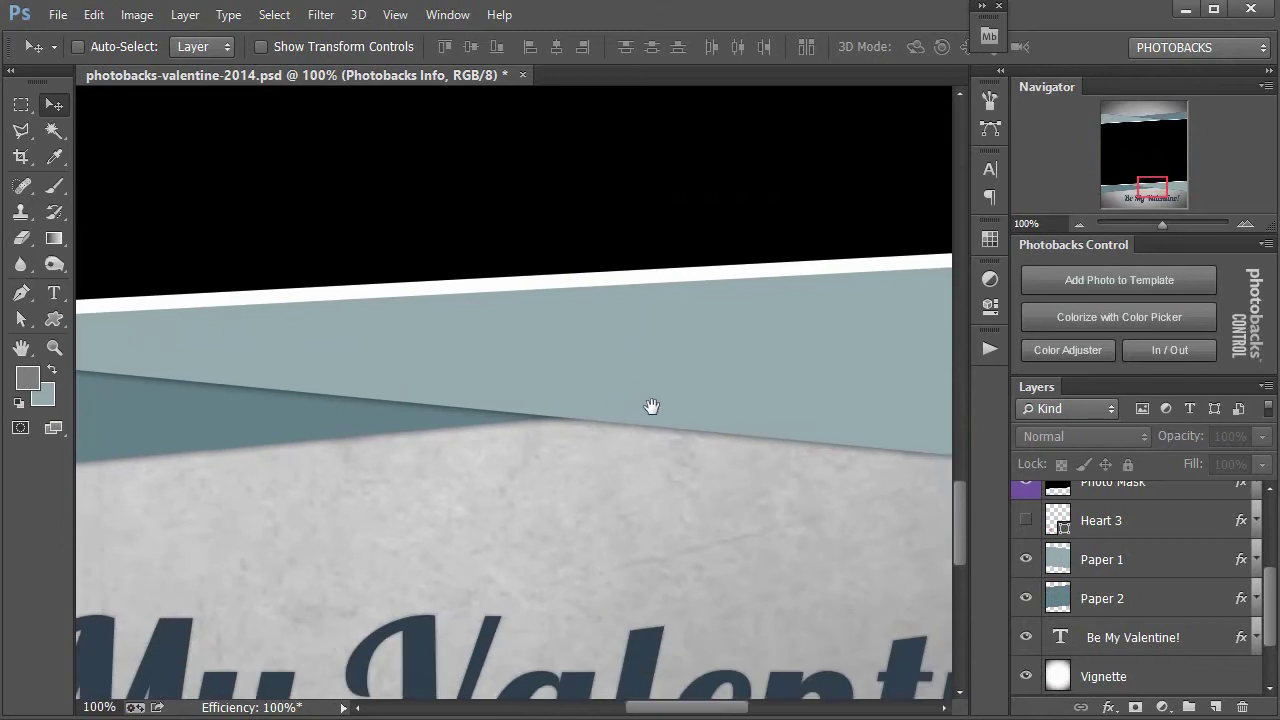
scroll(651, 406, "down", 3)
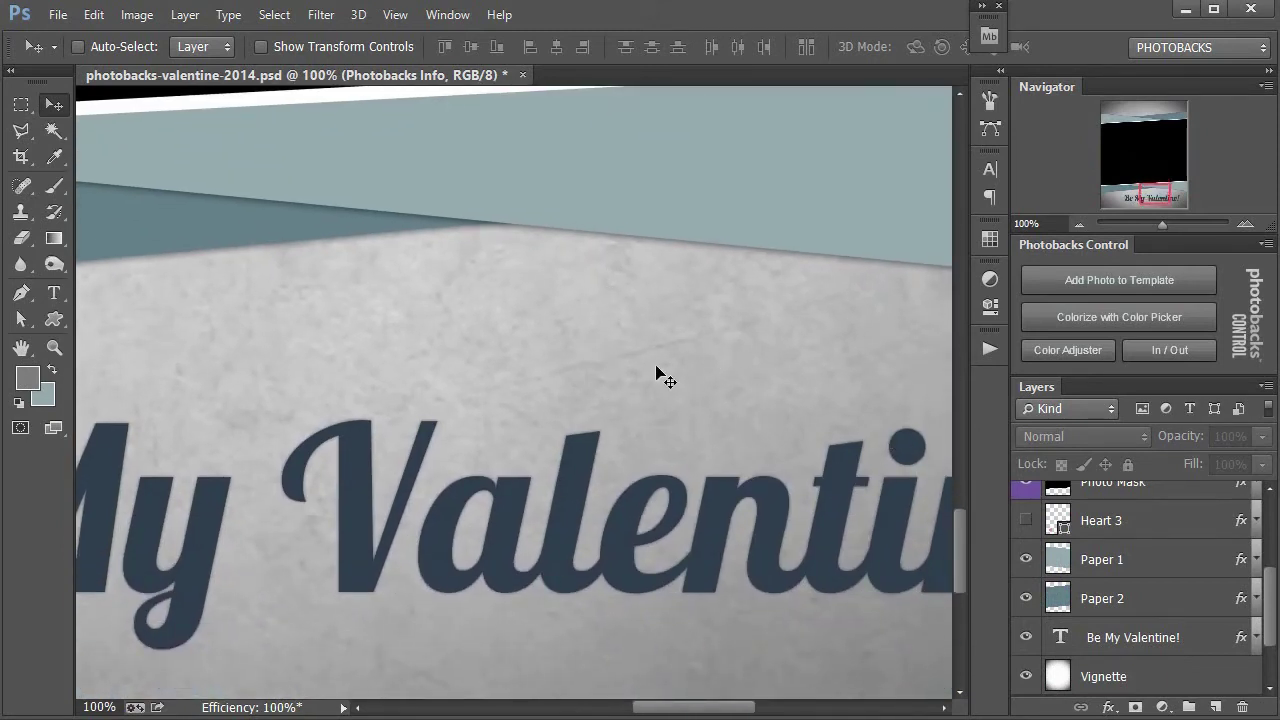
key("ctrl+0")
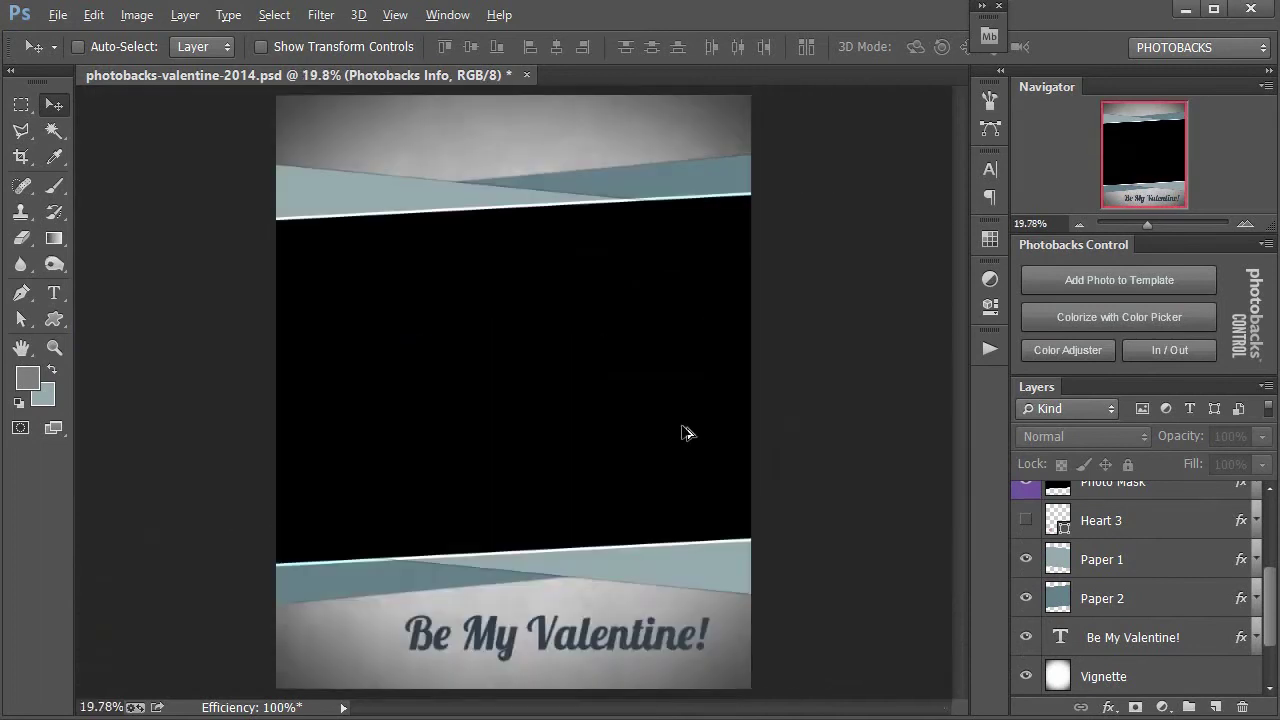
- Hide the Be My Valentine! text layer
scroll(1088, 590, "down", 2)
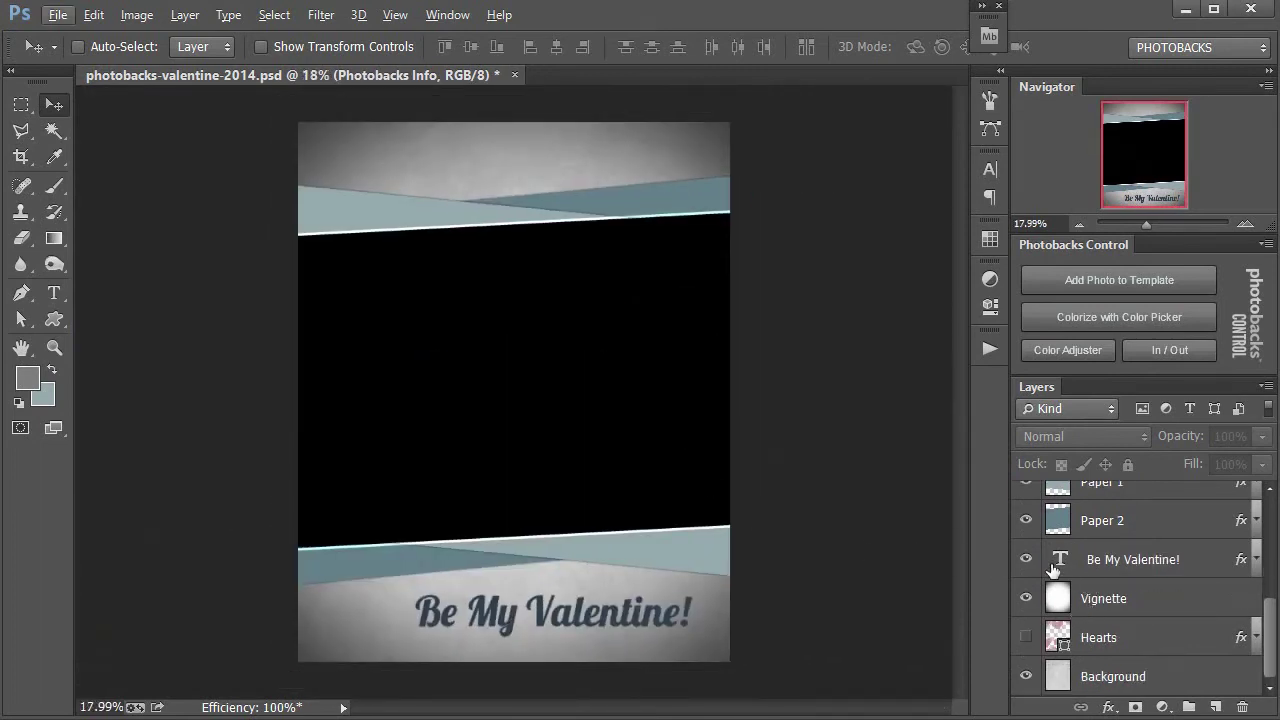
left_click(1026, 559)
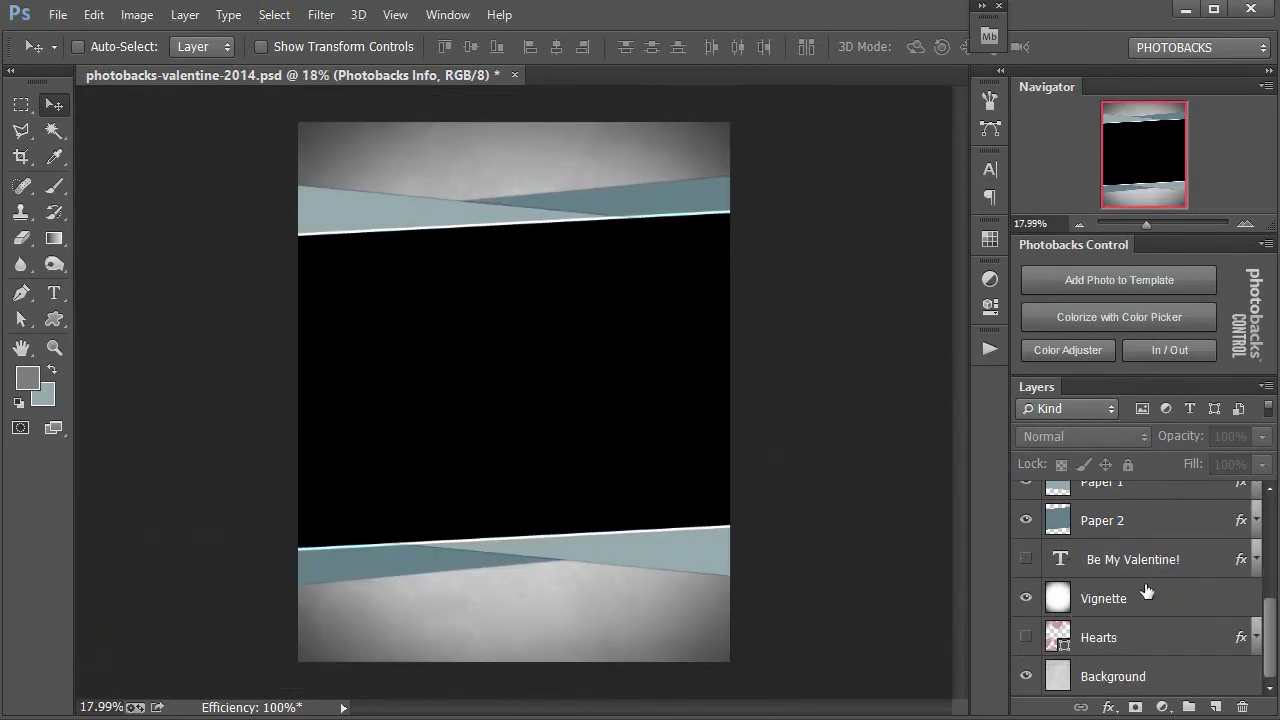
scroll(1140, 588, "up", 5)
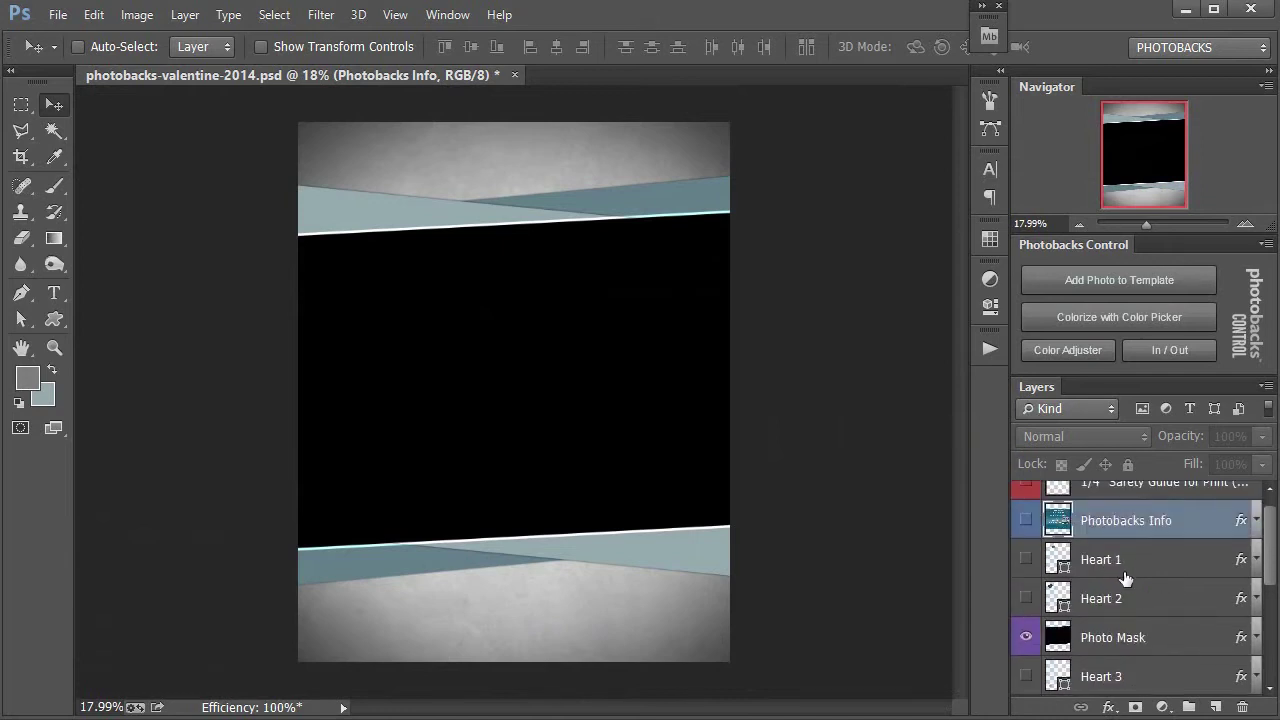
scroll(1127, 583, "down", 1)
- Lower the Photo Mask and both paper bands slightly, leaving Photo Mask as the only selected layer
left_click(1133, 606)
scroll(1160, 595, "down", 2)
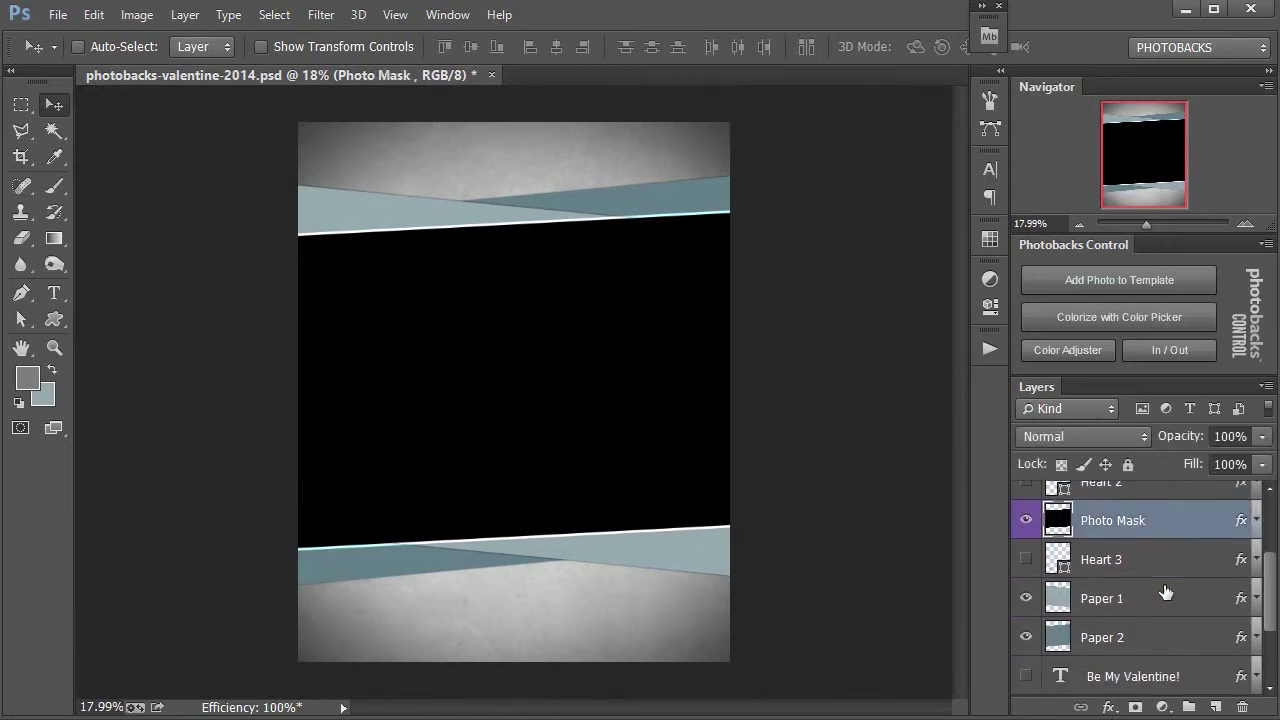
left_click(1152, 604, "ctrl")
left_click(1152, 638, "ctrl")
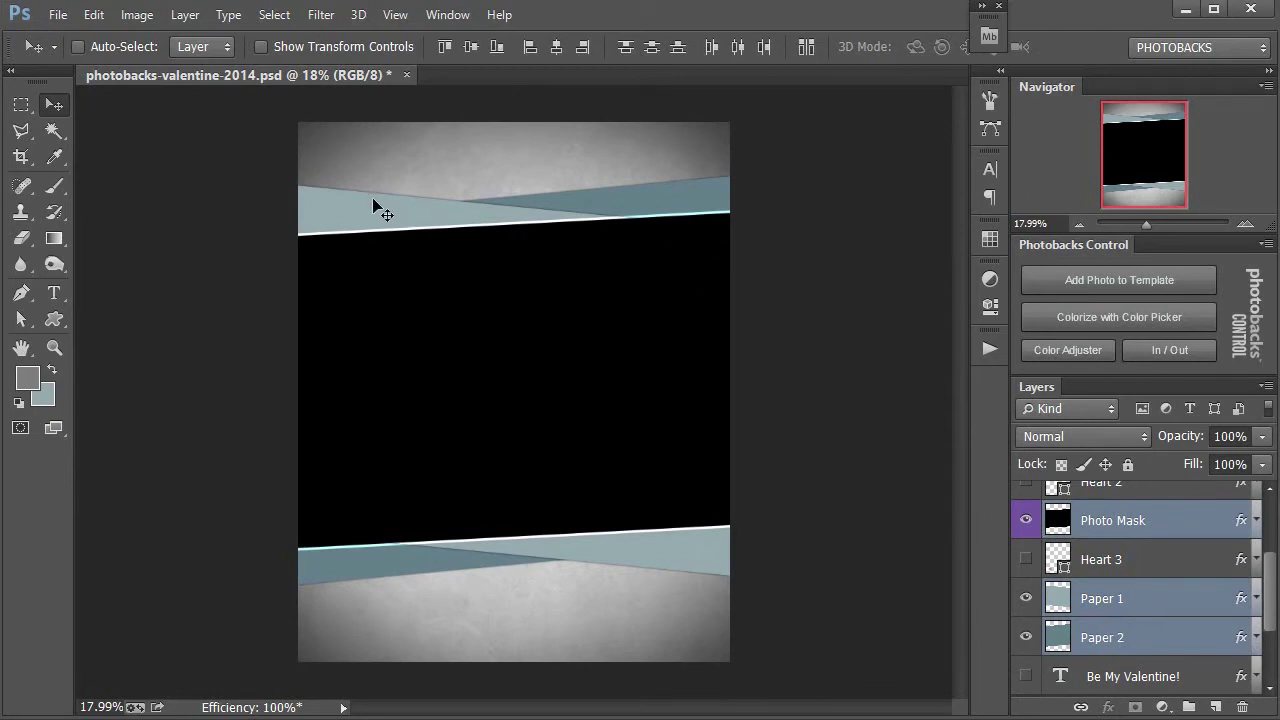
mouse_move(599, 363)
left_mouse_down()
mouse_move(603, 434)
mouse_move(597, 375)
left_mouse_up()
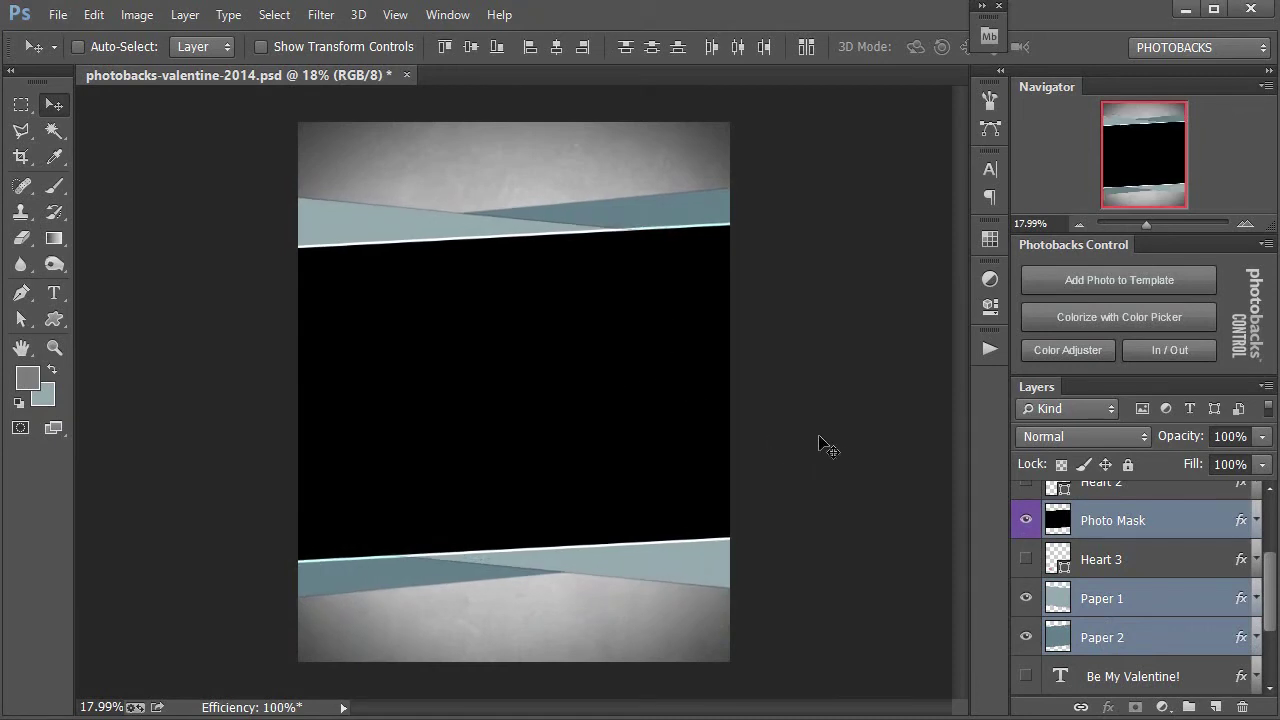
key("shift+Up")
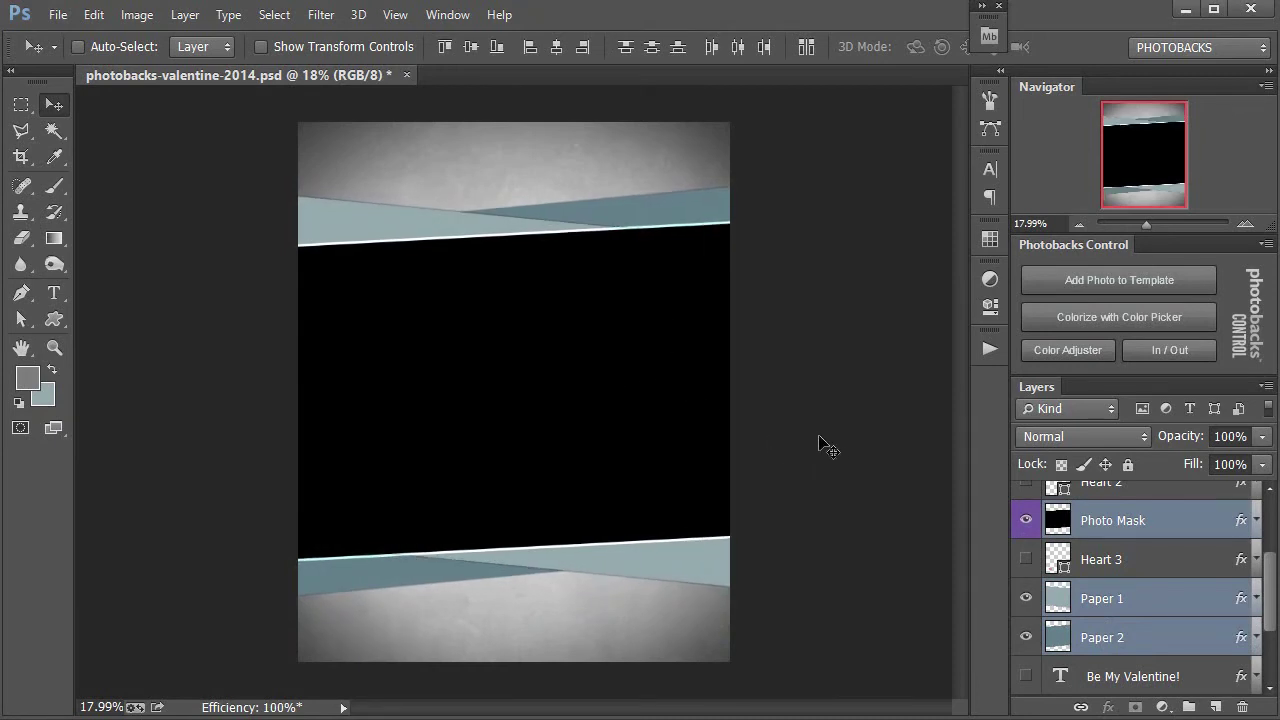
left_click(1155, 522)
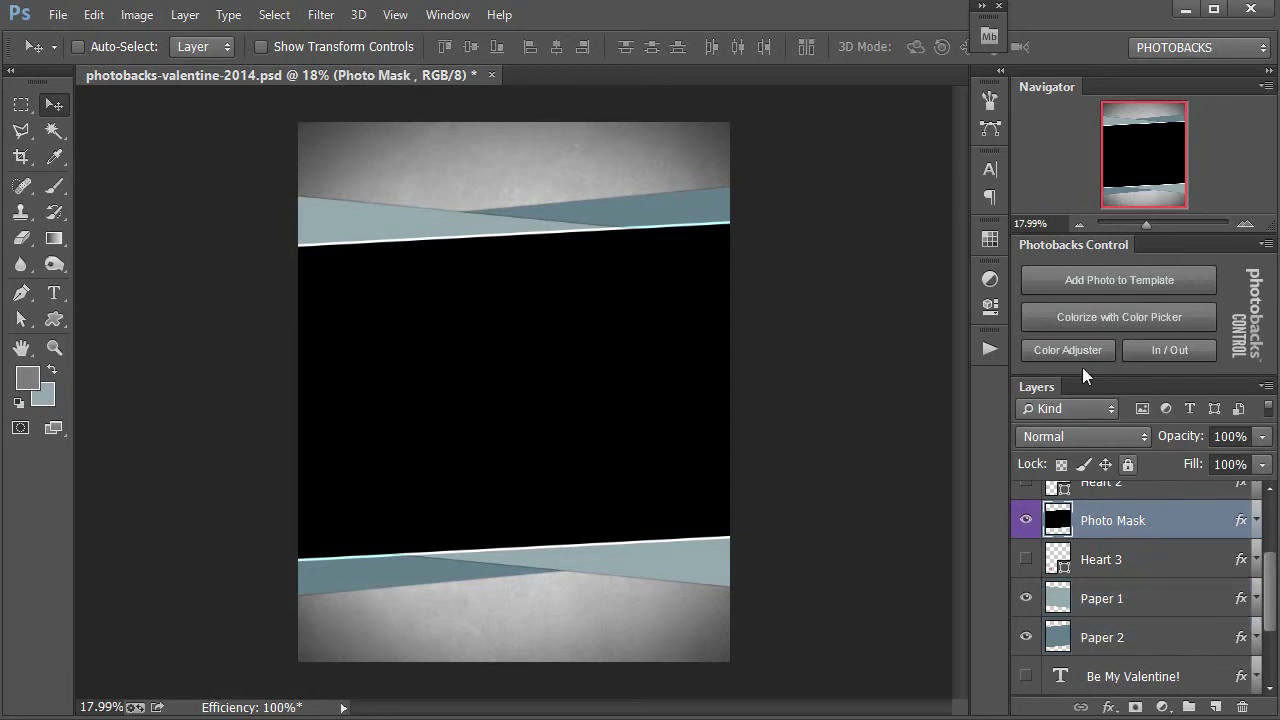
- Place the photo-011.jpg beach portrait into the template
left_click(1042, 278)
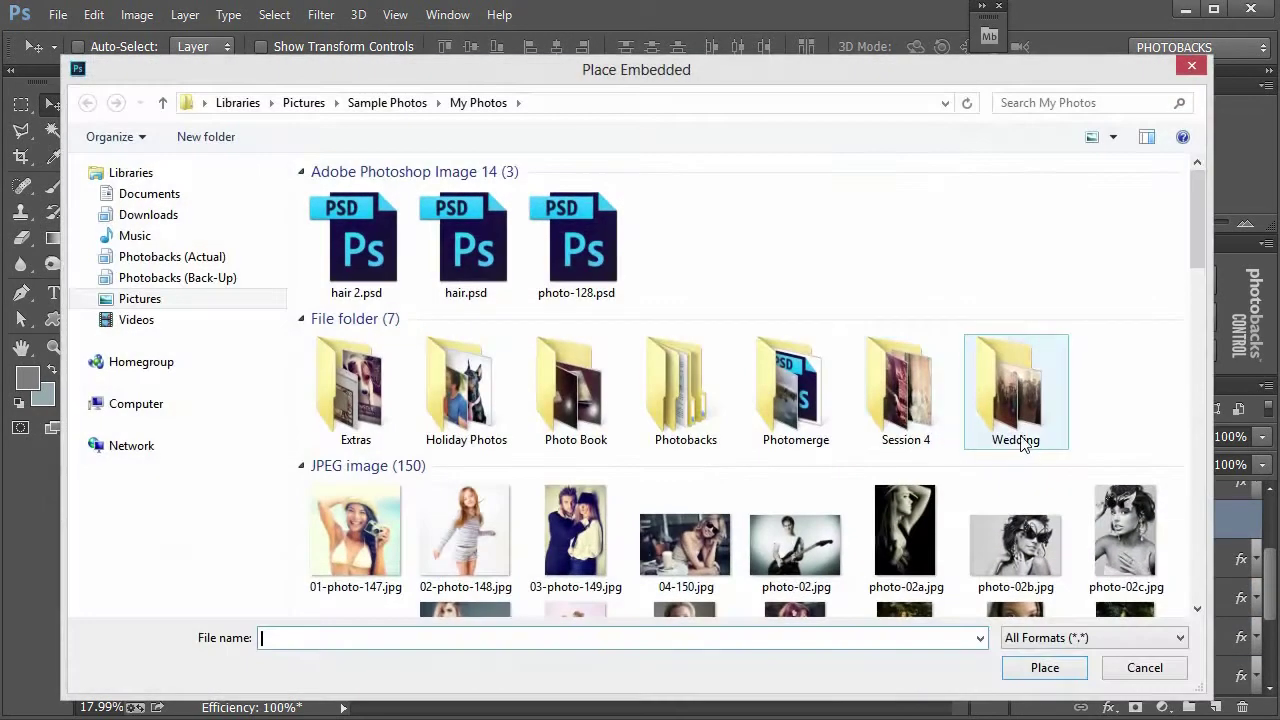
left_click_drag(1195, 220, 1192, 320)
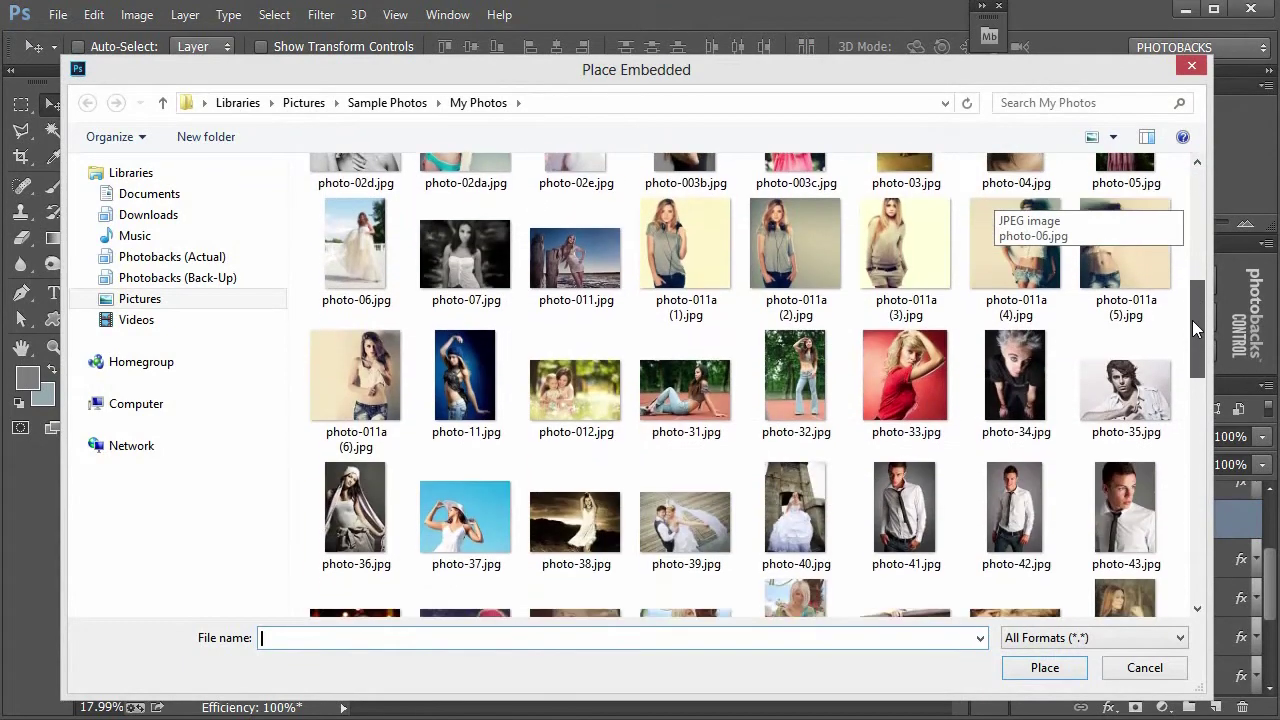
double_click(588, 284)
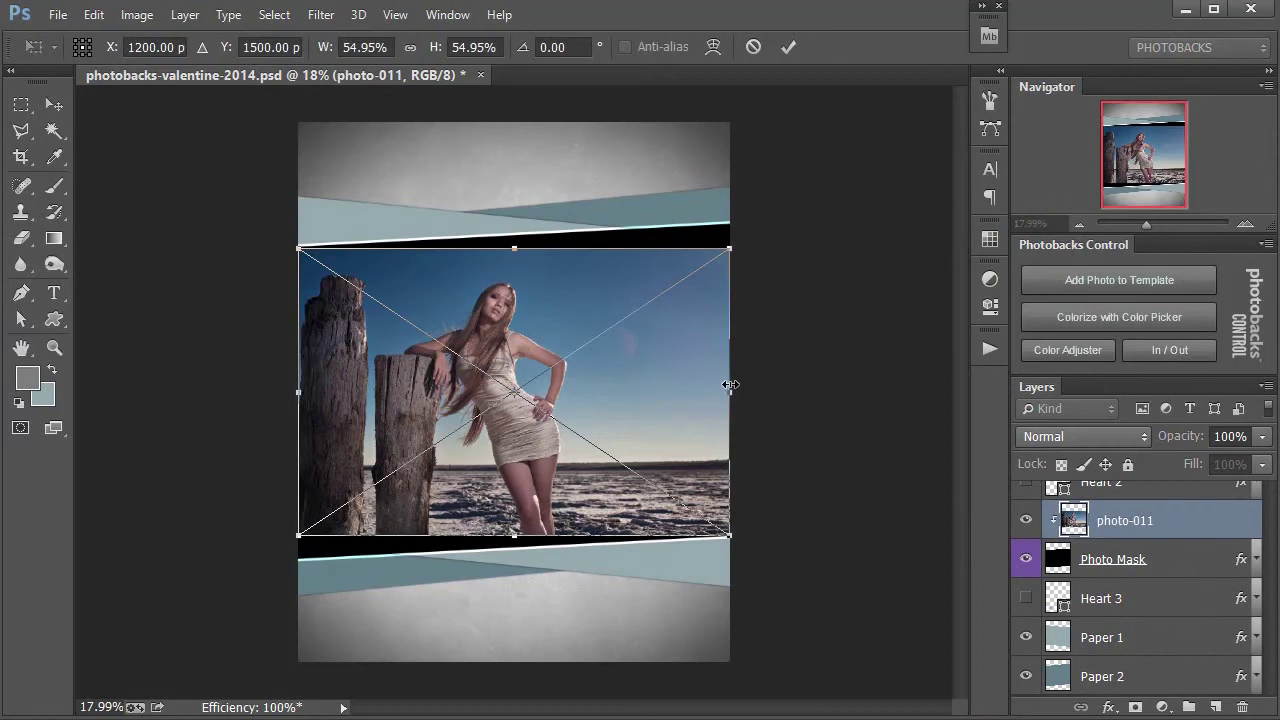
- Scale photo-011 to about 67%, tilt it slightly and position it to fill the frame
left_click_drag(730, 248, 794, 206)
mouse_move(851, 329)
left_mouse_down()
mouse_move(857, 277)
mouse_move(858, 311)
left_mouse_up()
left_click_drag(638, 355, 670, 348)
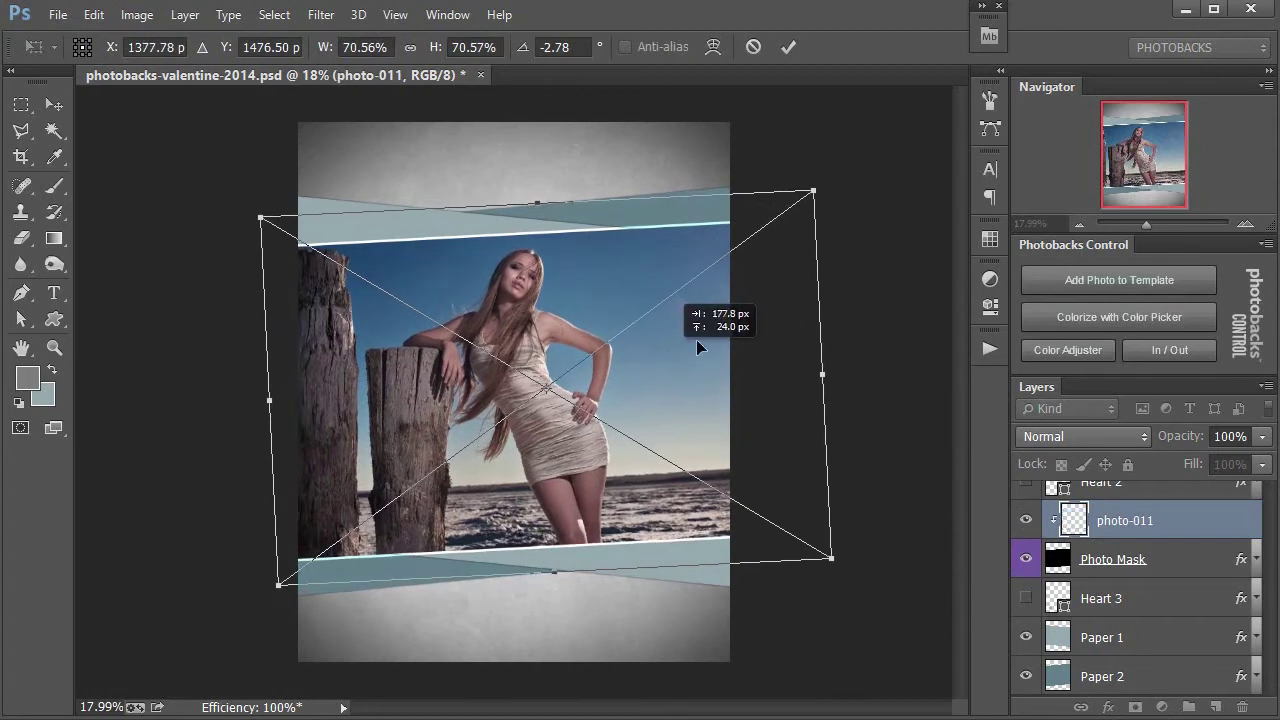
left_click_drag(815, 193, 796, 207)
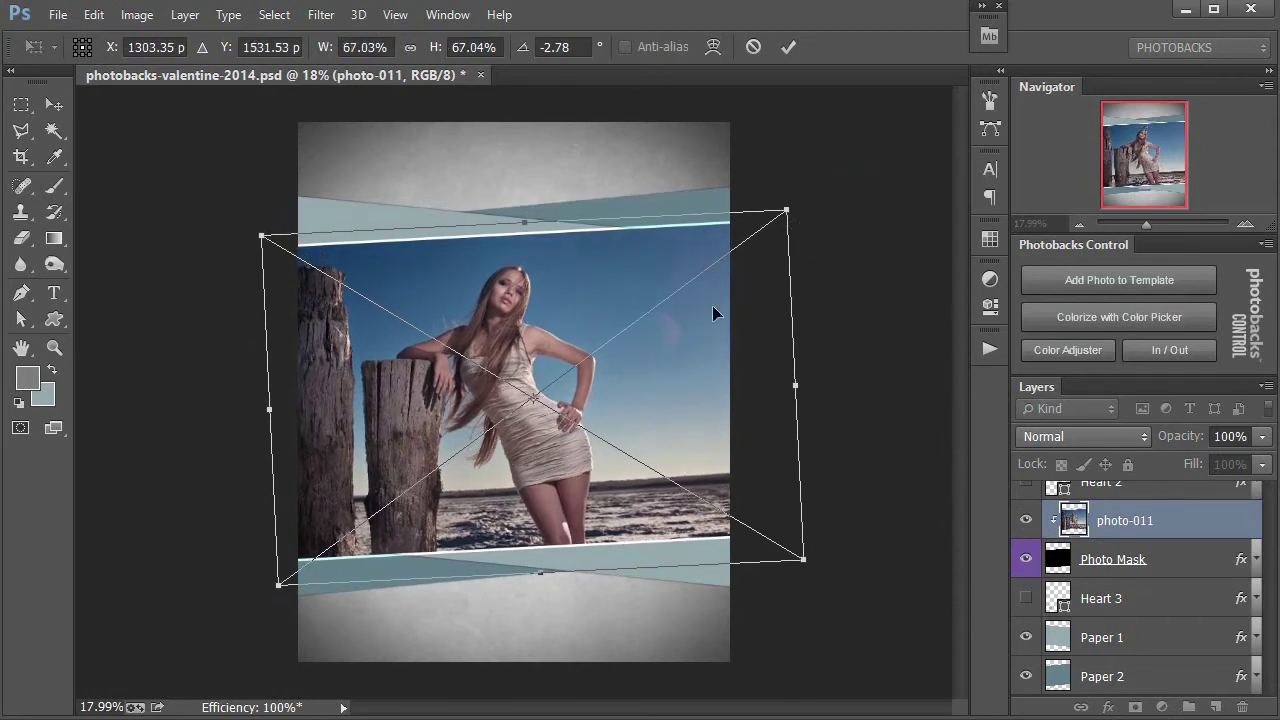
left_click_drag(695, 312, 700, 317)
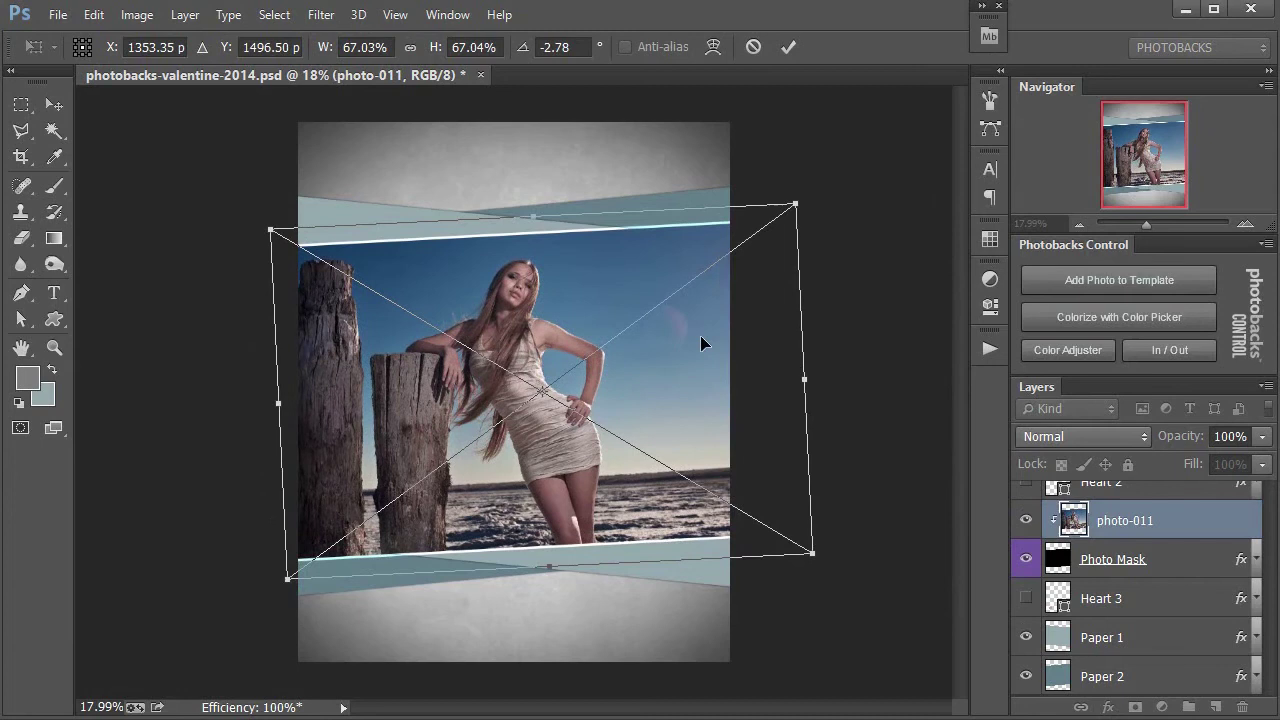
key("Return")
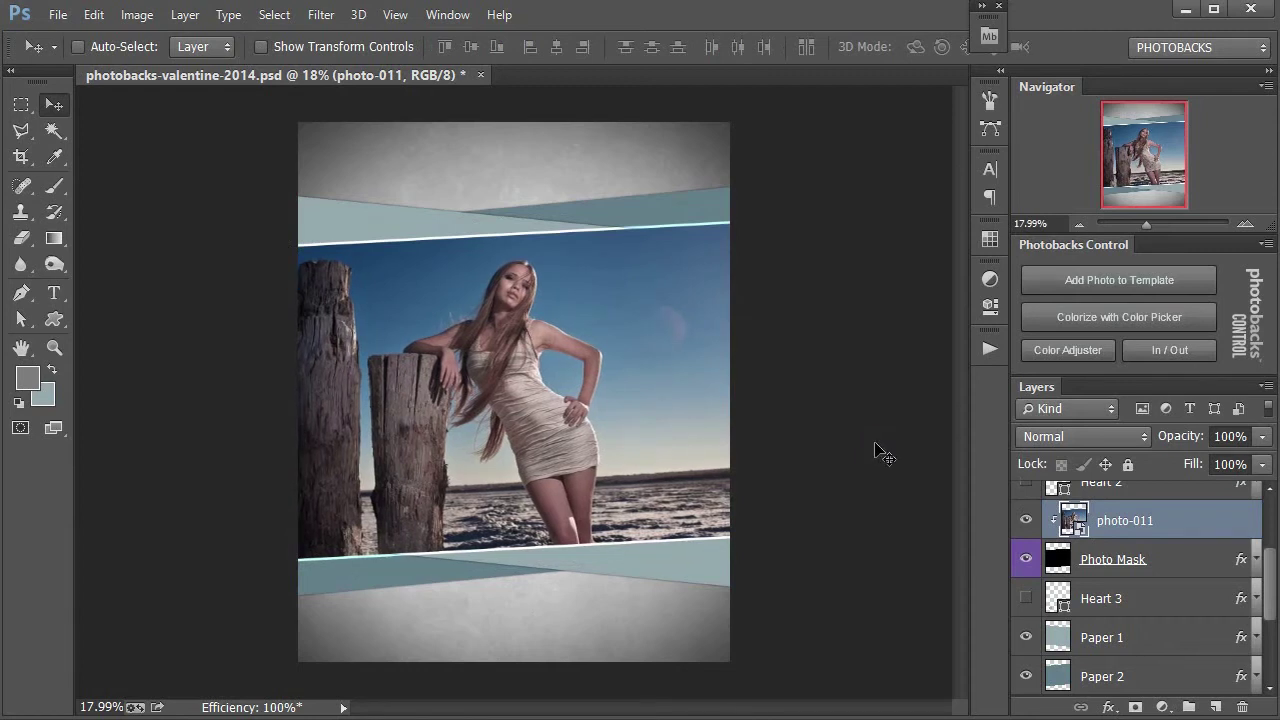
- Merge Paper 1 and Paper 2 into one layer with Ctrl+E, then hide it temporarily
scroll(1122, 580, "down", 1)
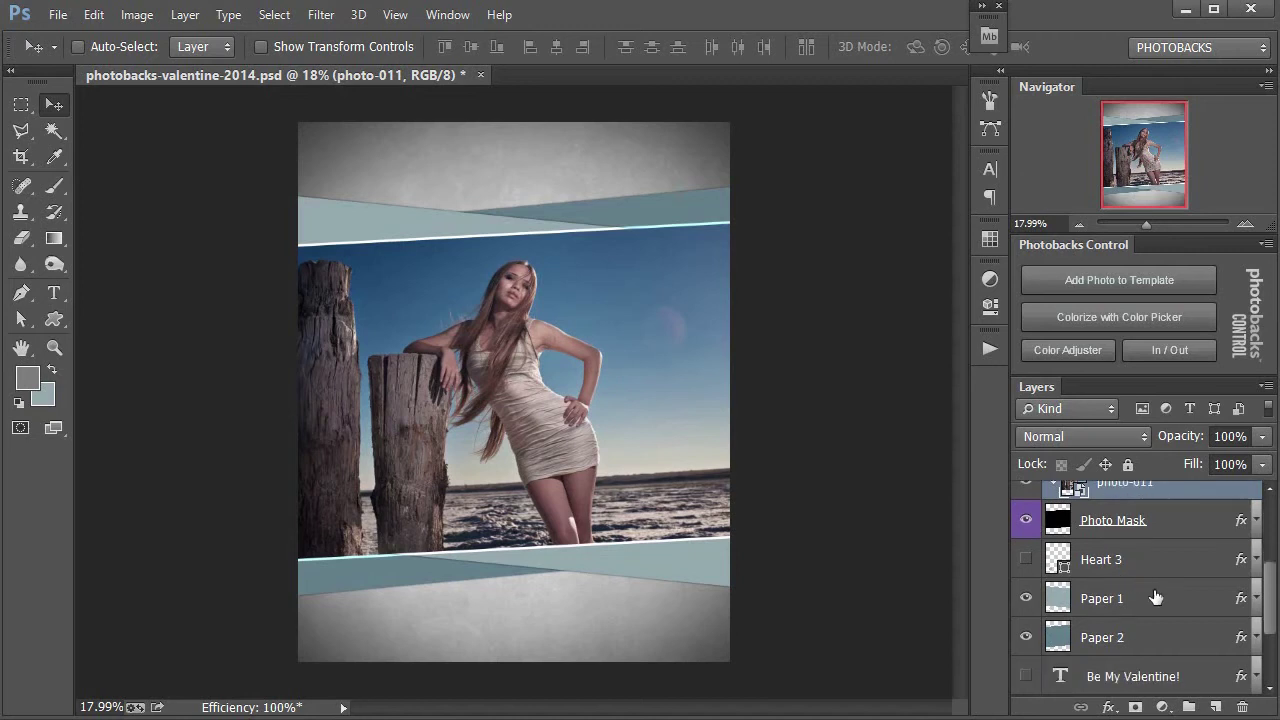
left_click(1102, 605)
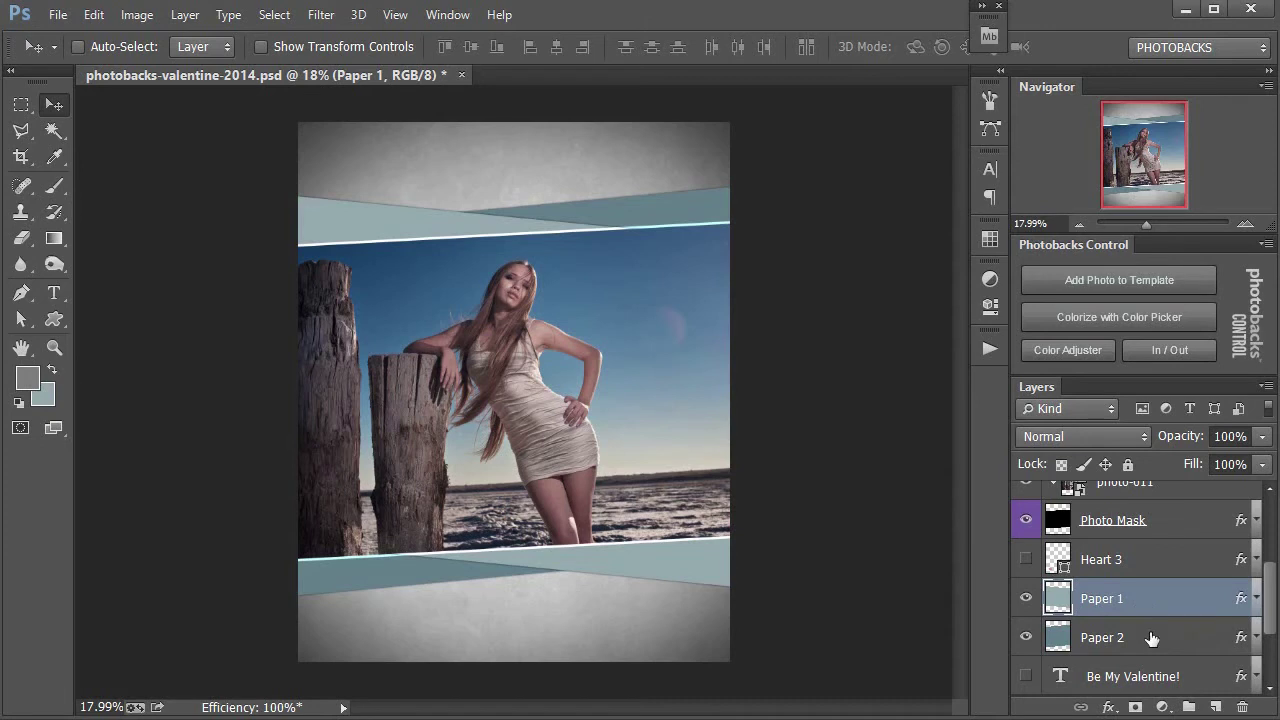
left_click(1150, 638, "shift")
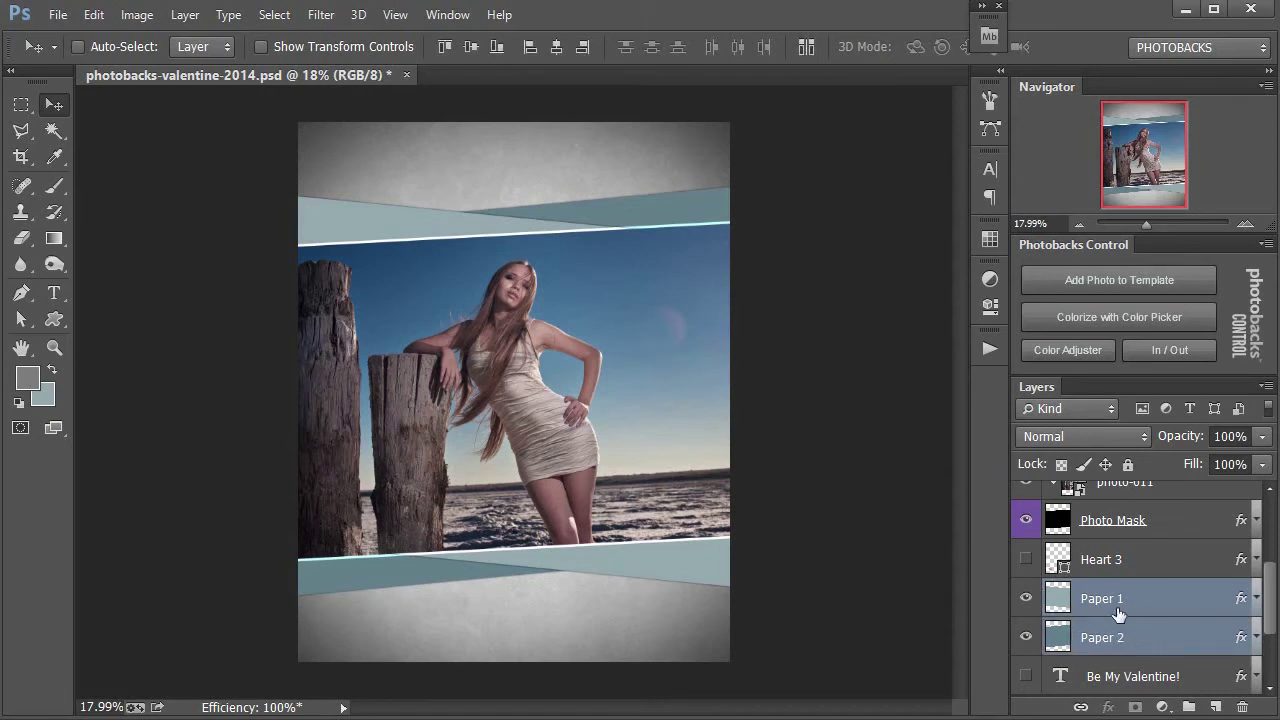
key("ctrl+e")
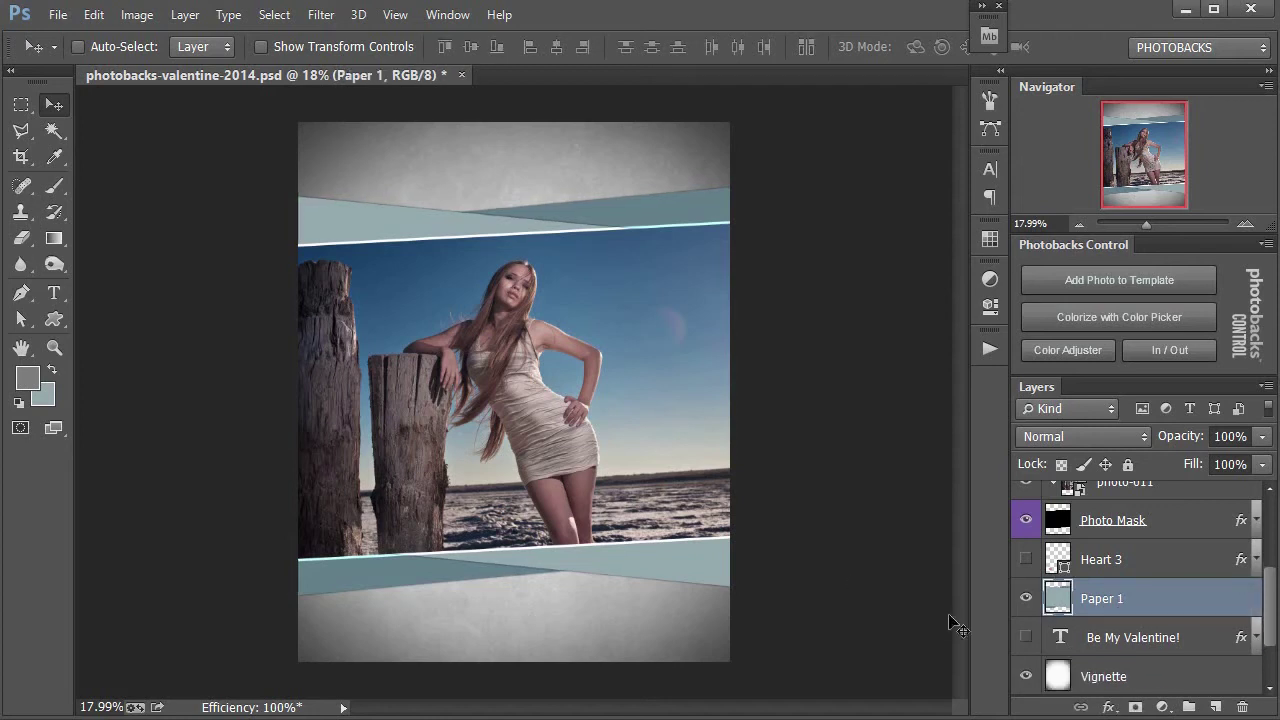
left_click(1026, 602)
- Show the paper bands again and tint them soft blue 6588ab sampled from the sky
left_click(1026, 602)
left_click(1045, 322)
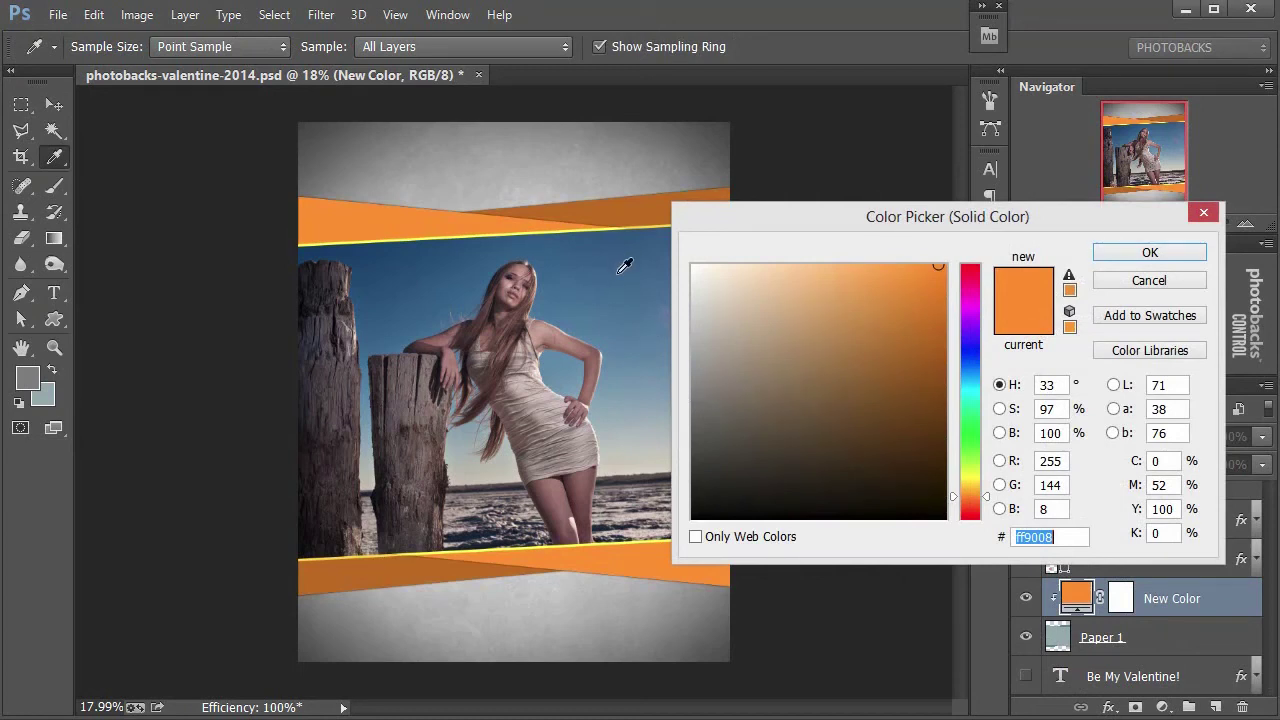
left_click(618, 272)
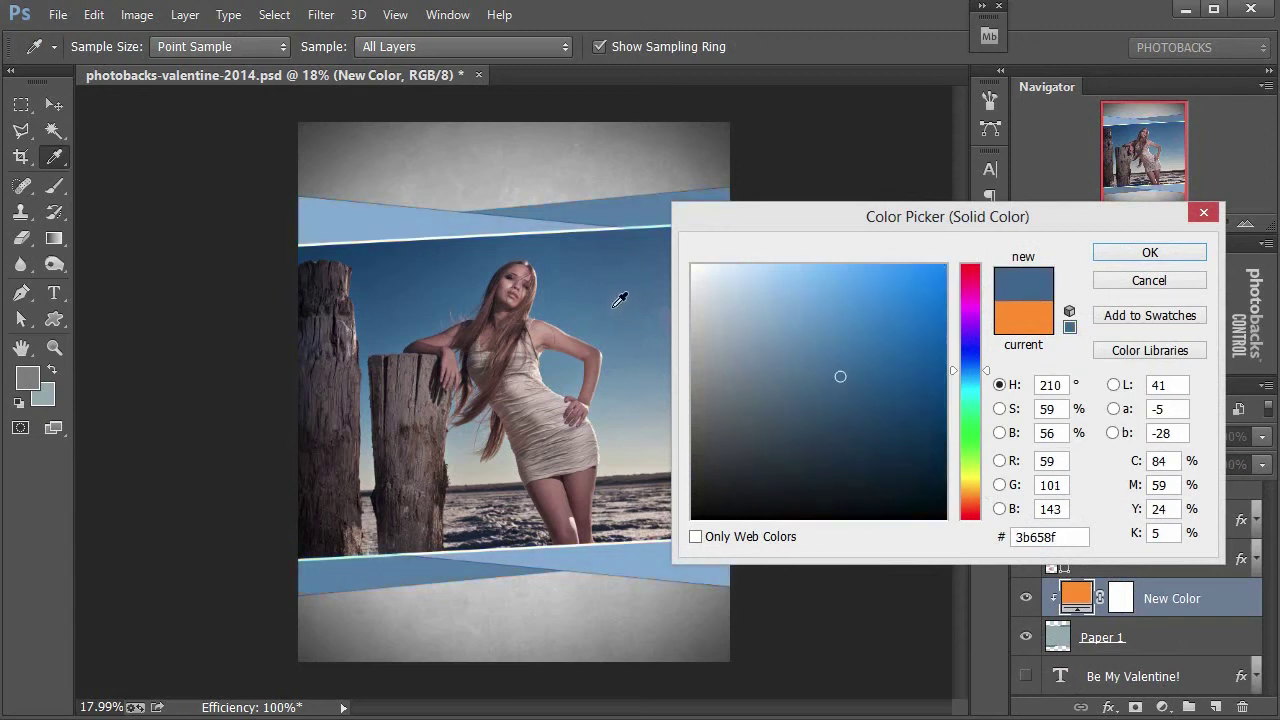
left_click(802, 355)
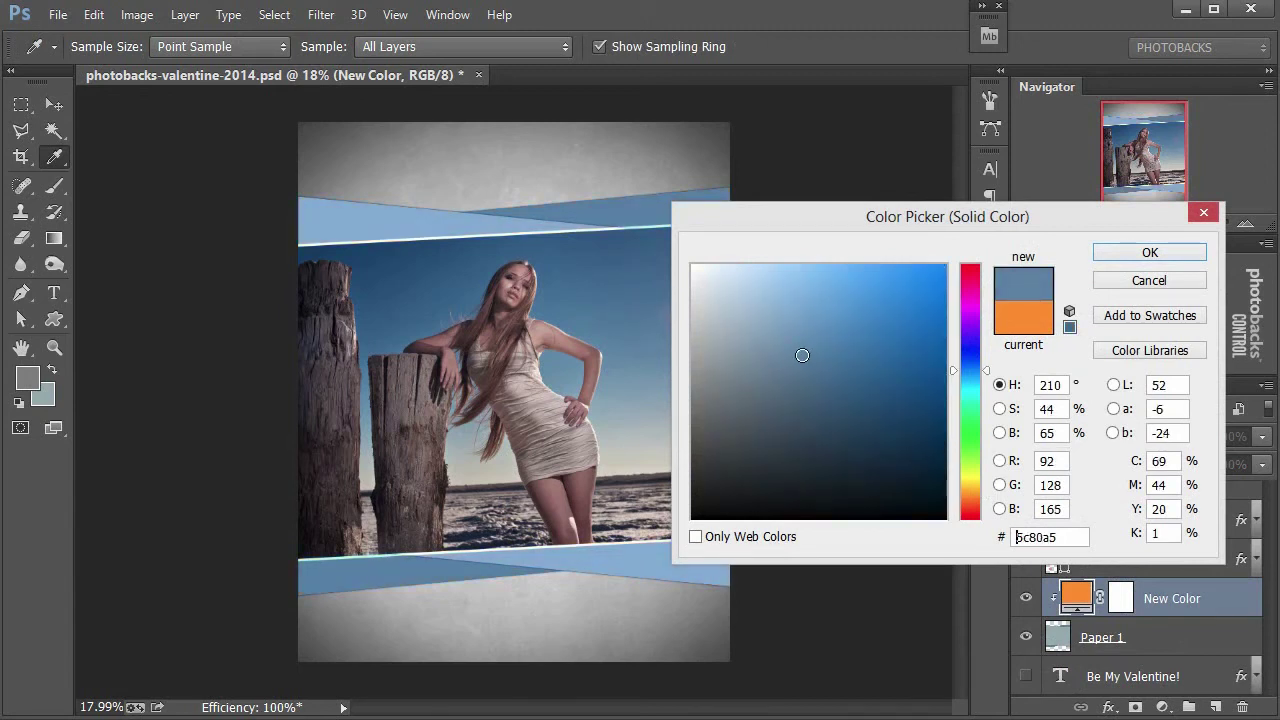
mouse_move(802, 355)
left_mouse_down()
mouse_move(777, 349)
mouse_move(796, 348)
left_mouse_up()
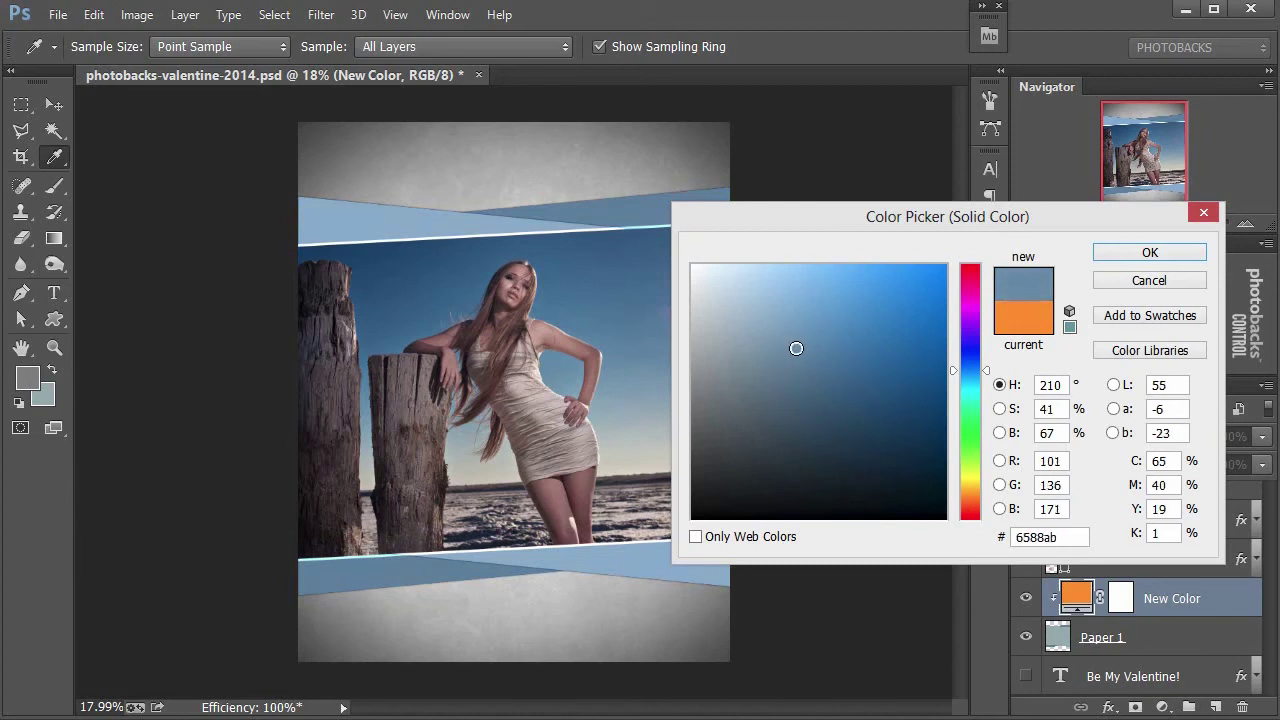
left_click(1148, 252)
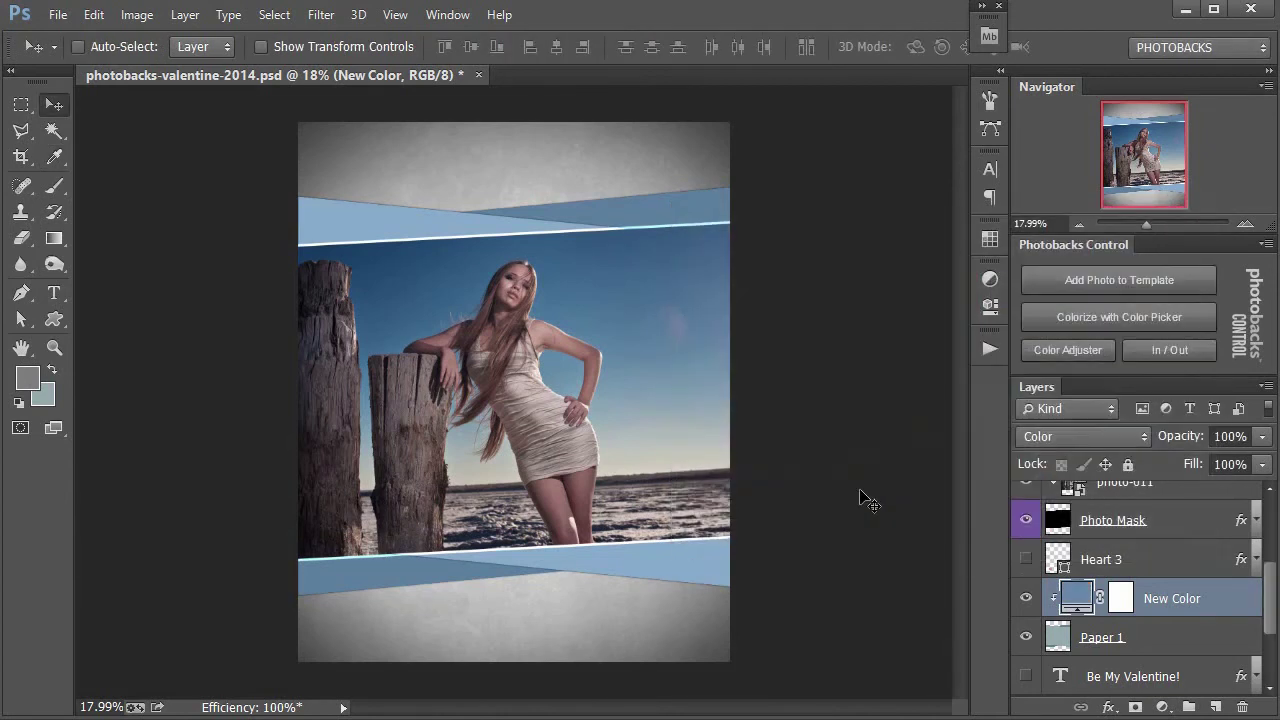
- Colorize the Background layer with the sampled sky blue, lightened to a7bfd5
scroll(1115, 585, "down", 2)
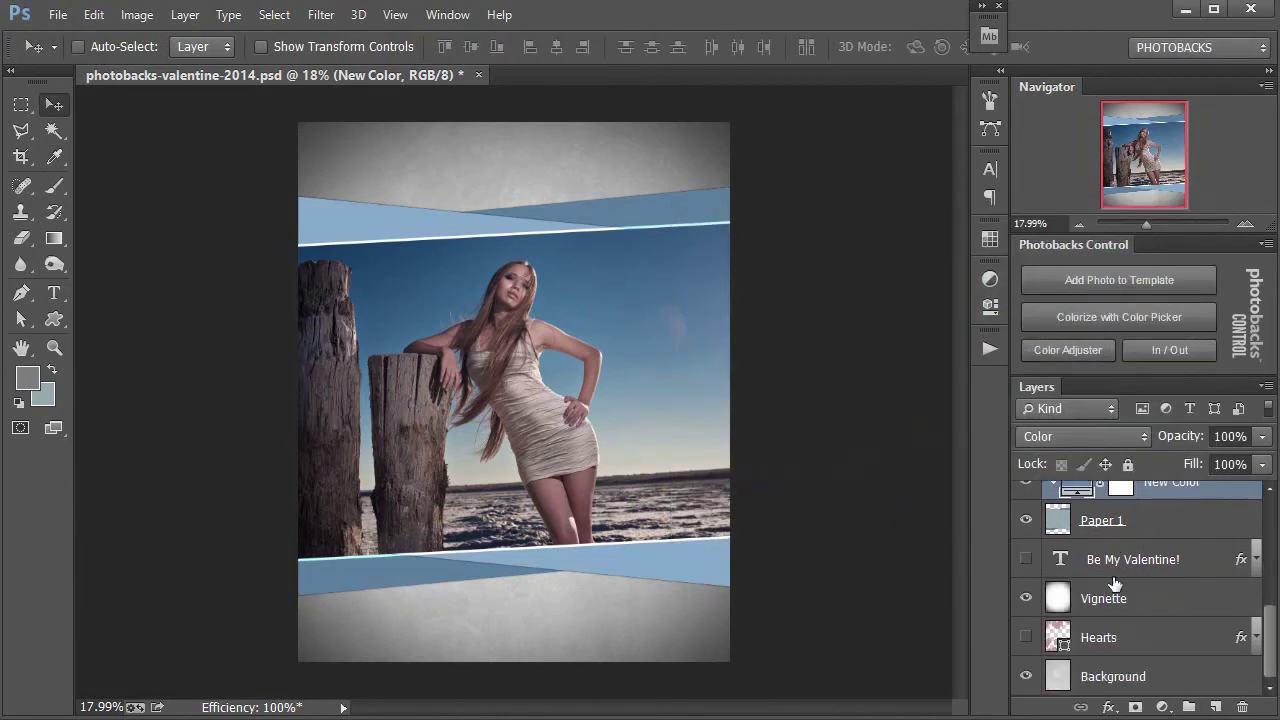
left_click(1078, 672)
left_click(1032, 316)
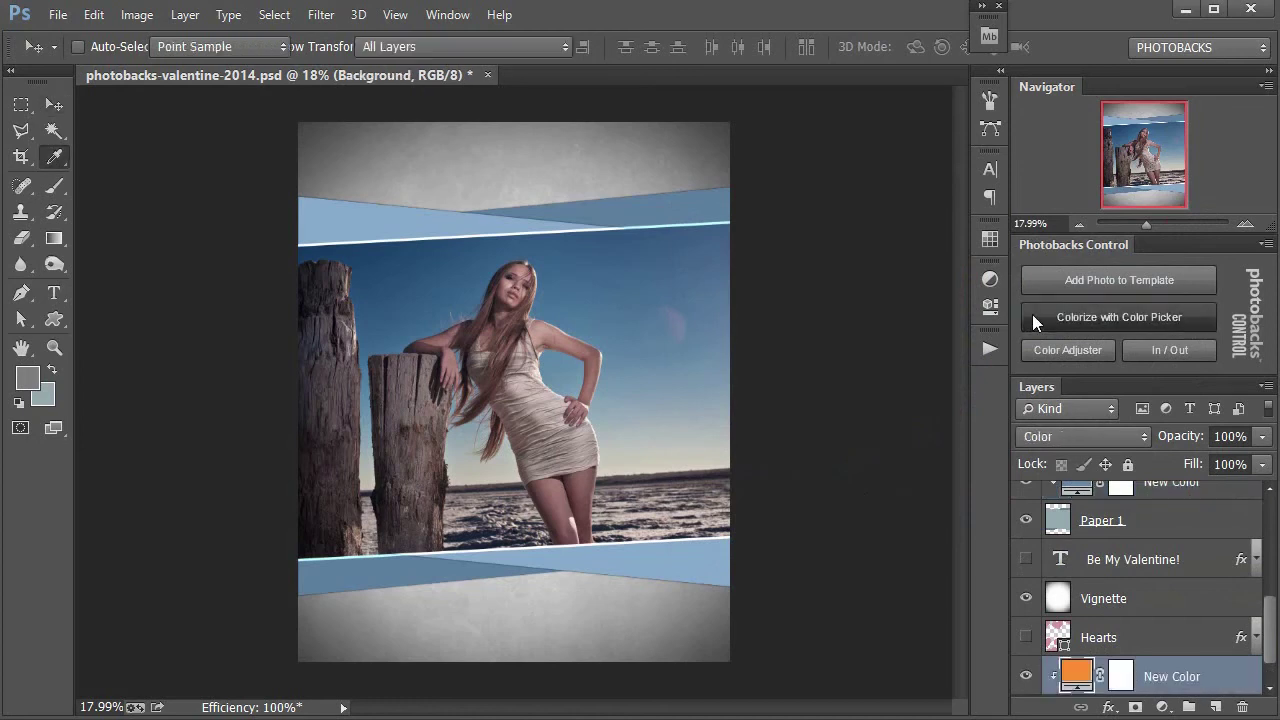
left_click(413, 420)
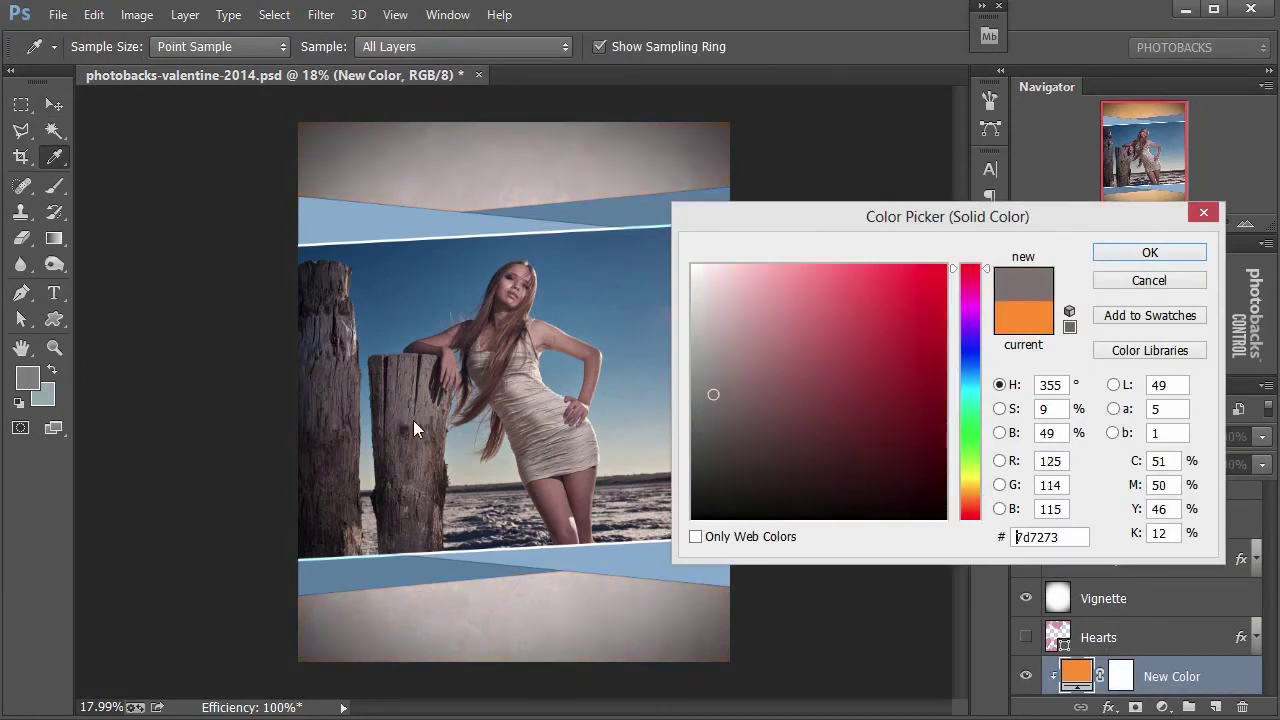
left_click(657, 305)
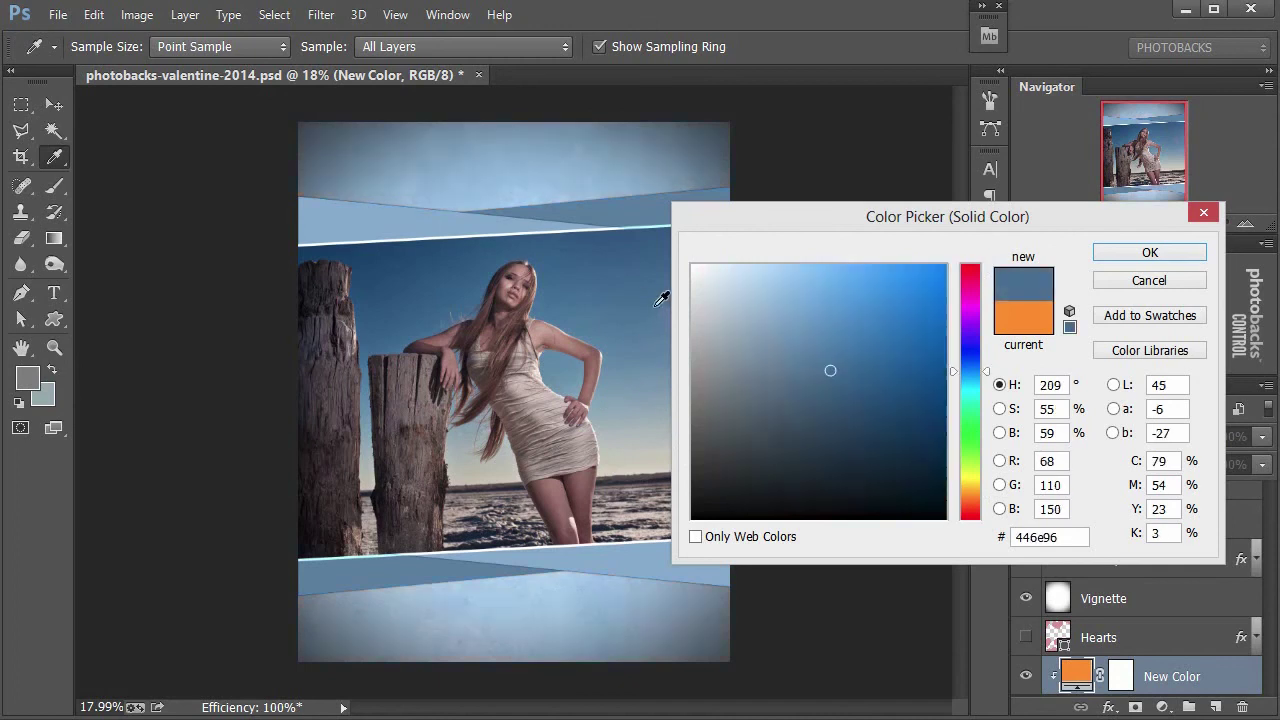
left_click(725, 321)
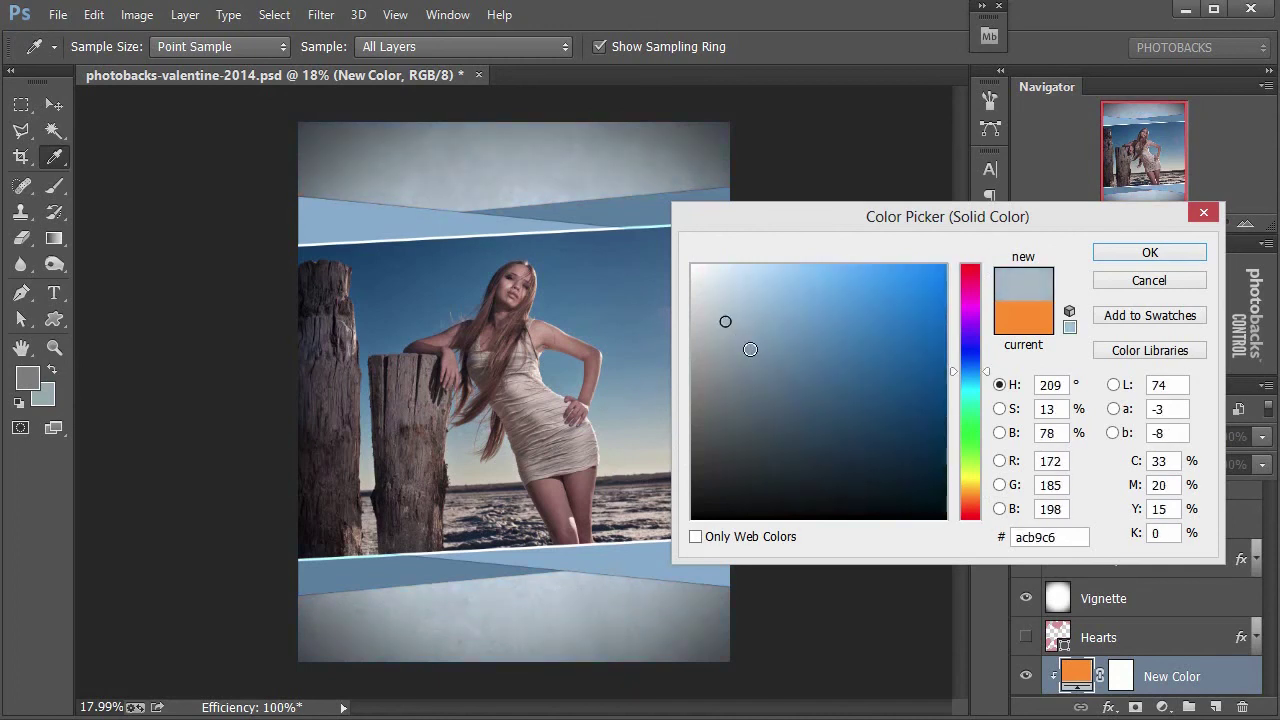
left_click(754, 332)
left_click(746, 305)
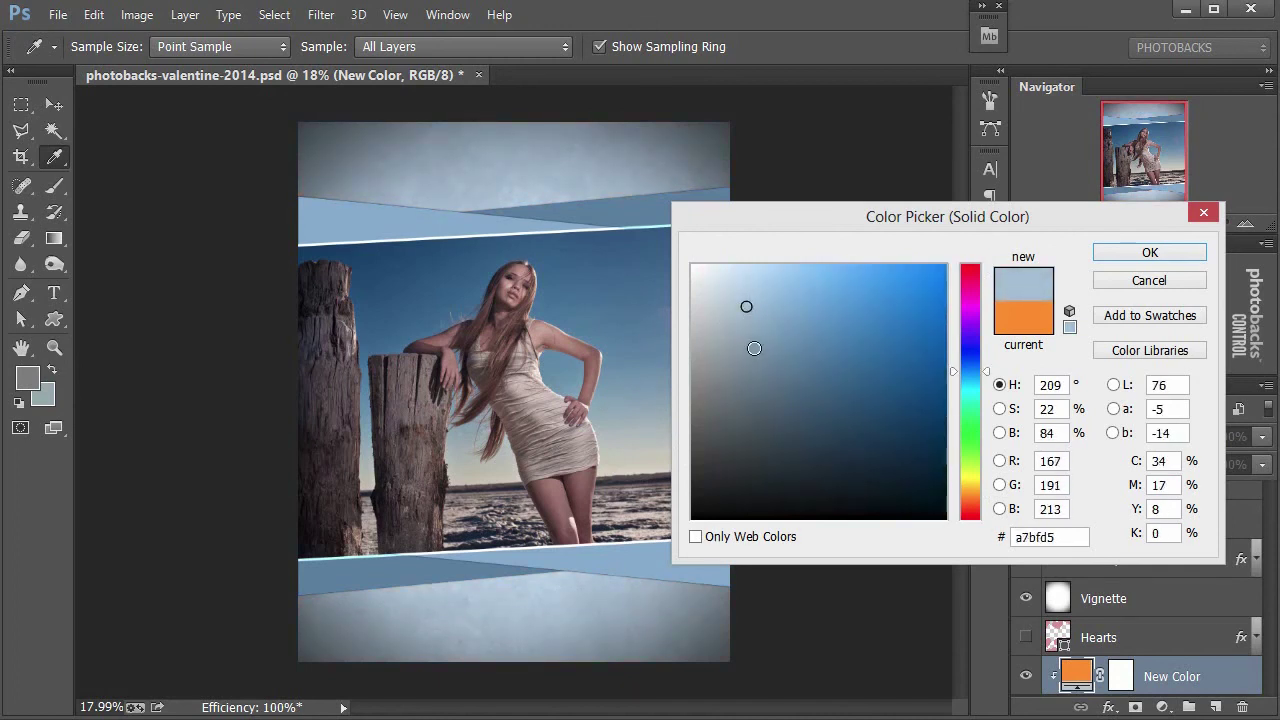
left_click(1123, 262)
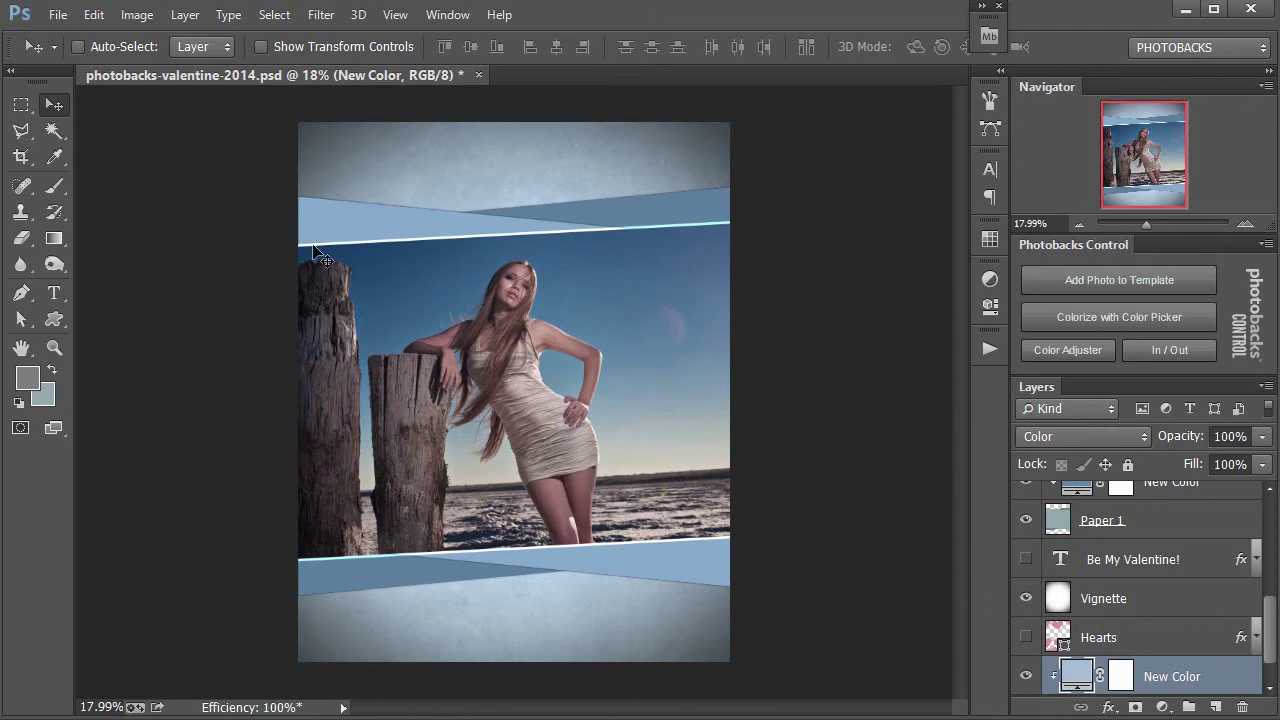
- Turn off the Stroke effect on the Photo Mask layer to drop the white photo outline
scroll(1100, 560, "up", 1)
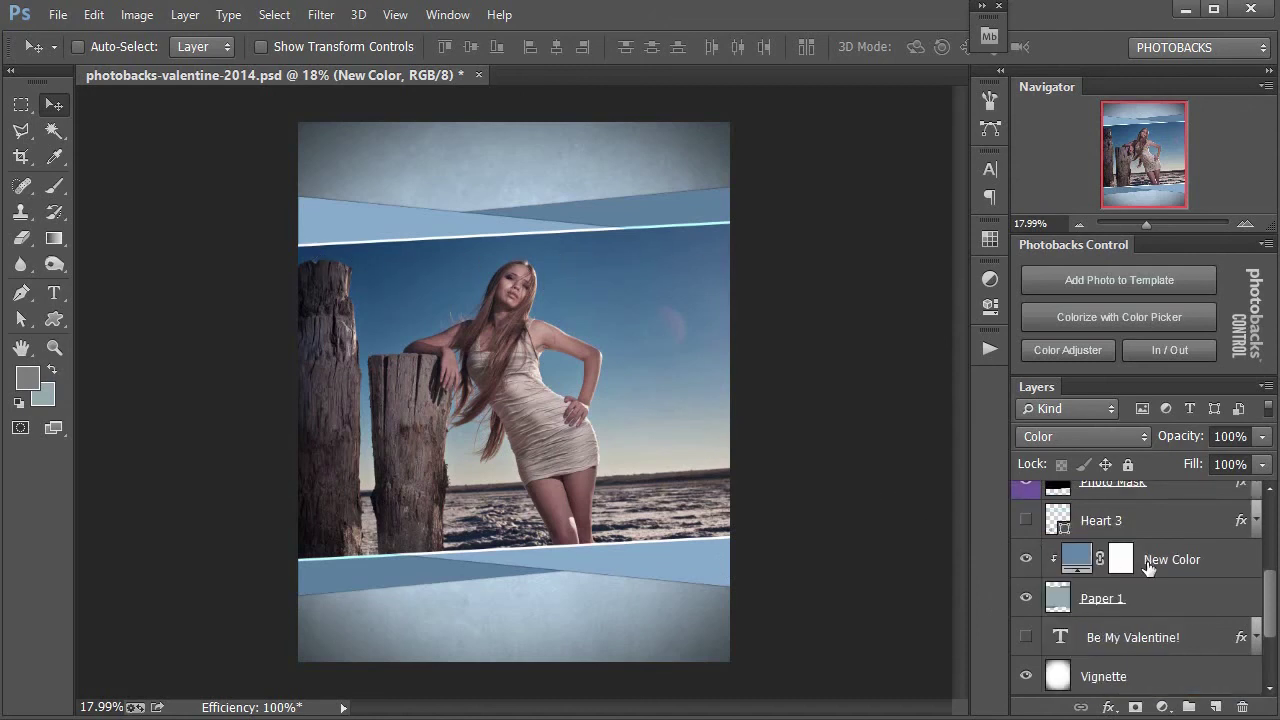
scroll(1170, 568, "up", 1)
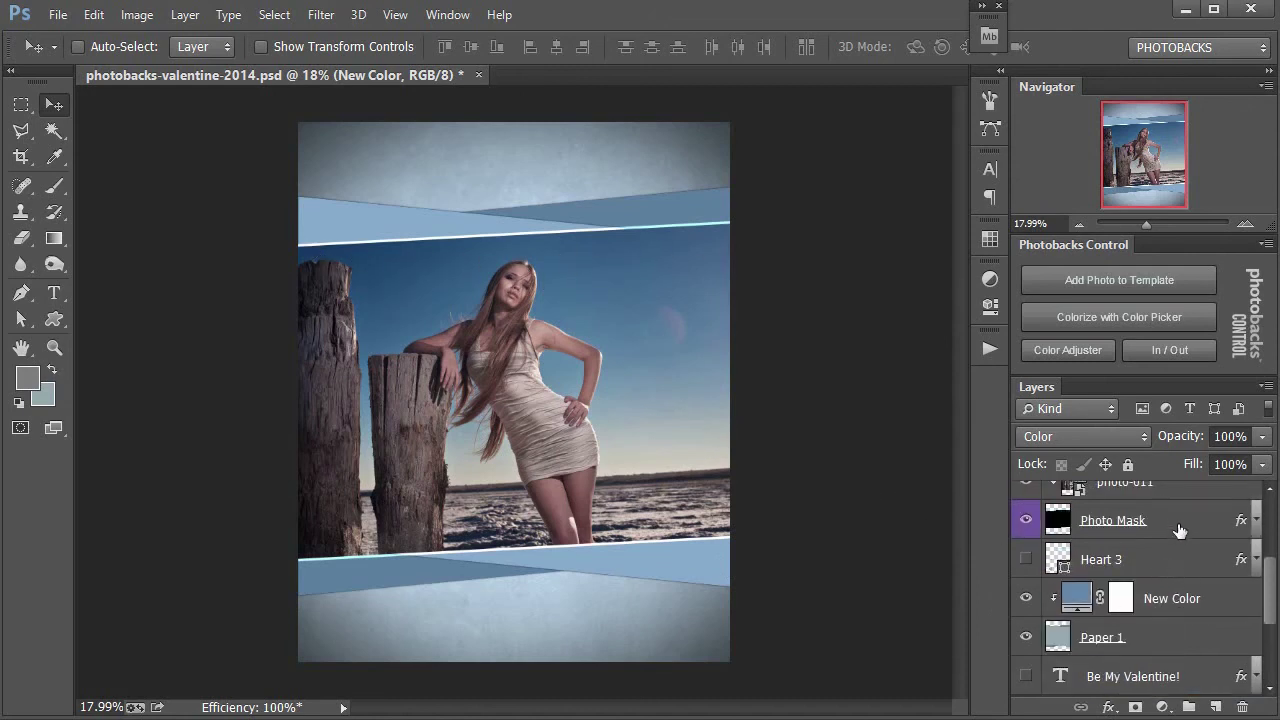
left_click(1181, 527)
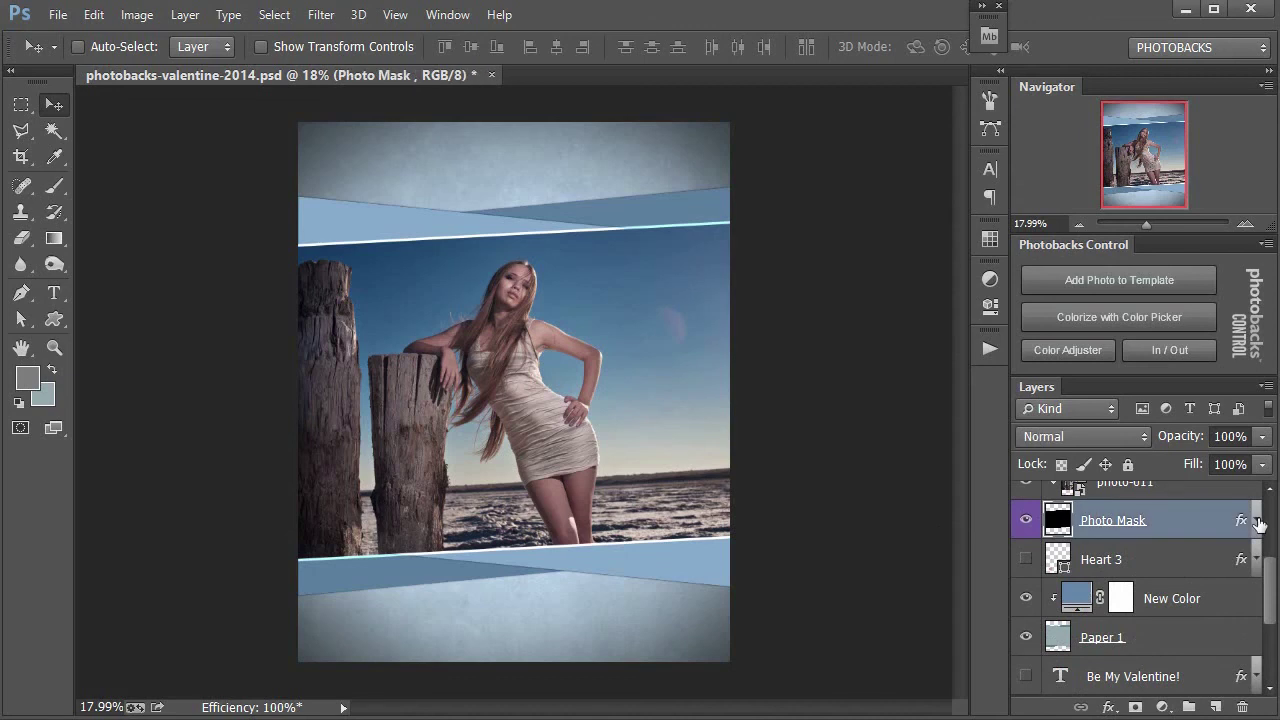
left_click(1257, 521)
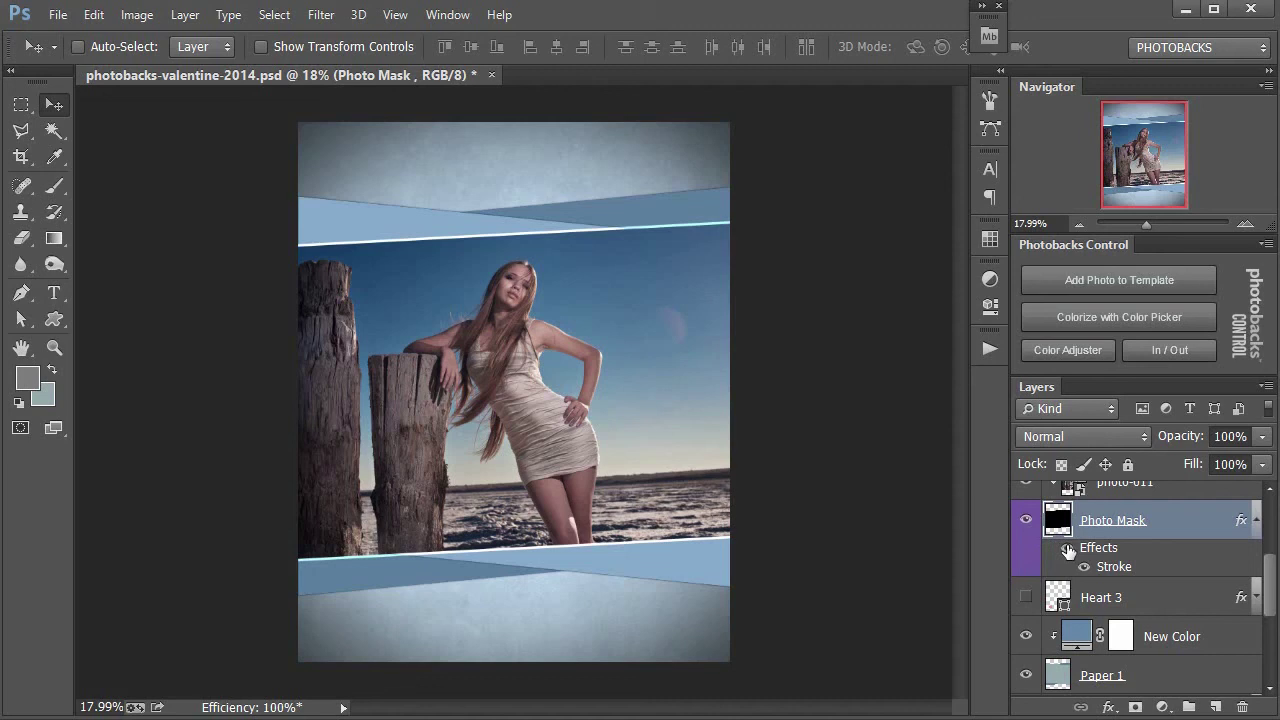
left_click(1068, 551)
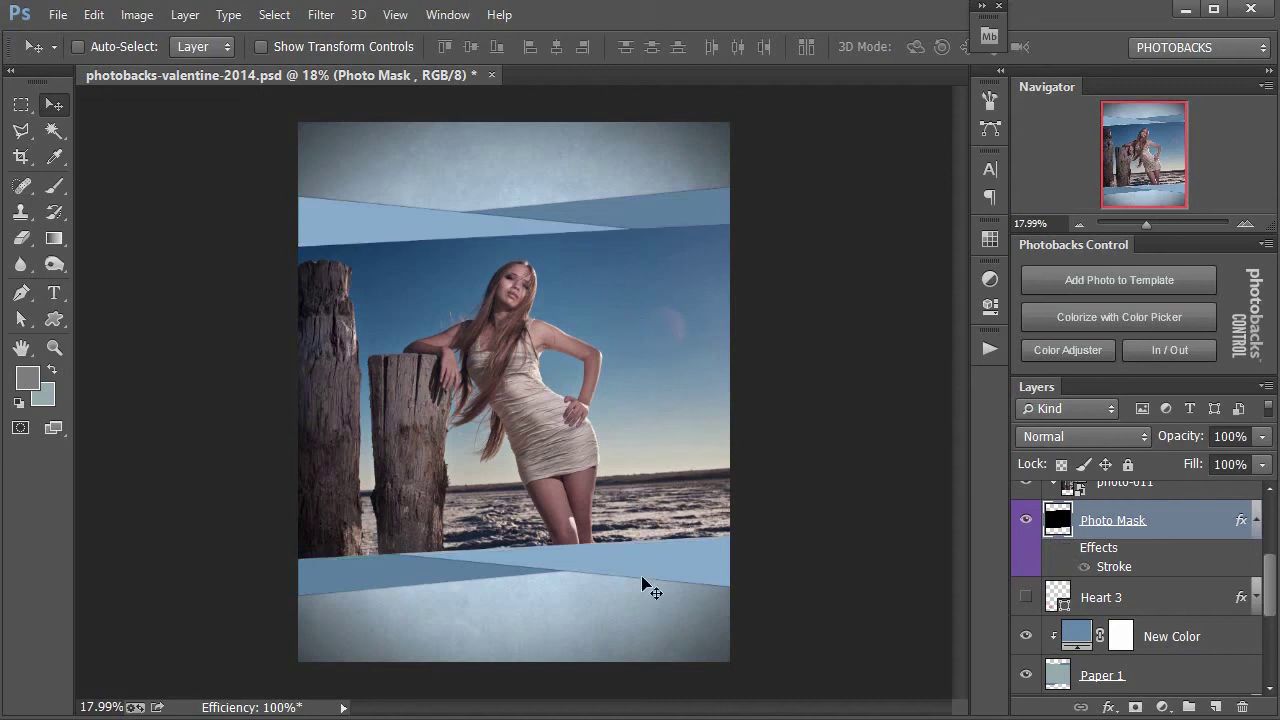